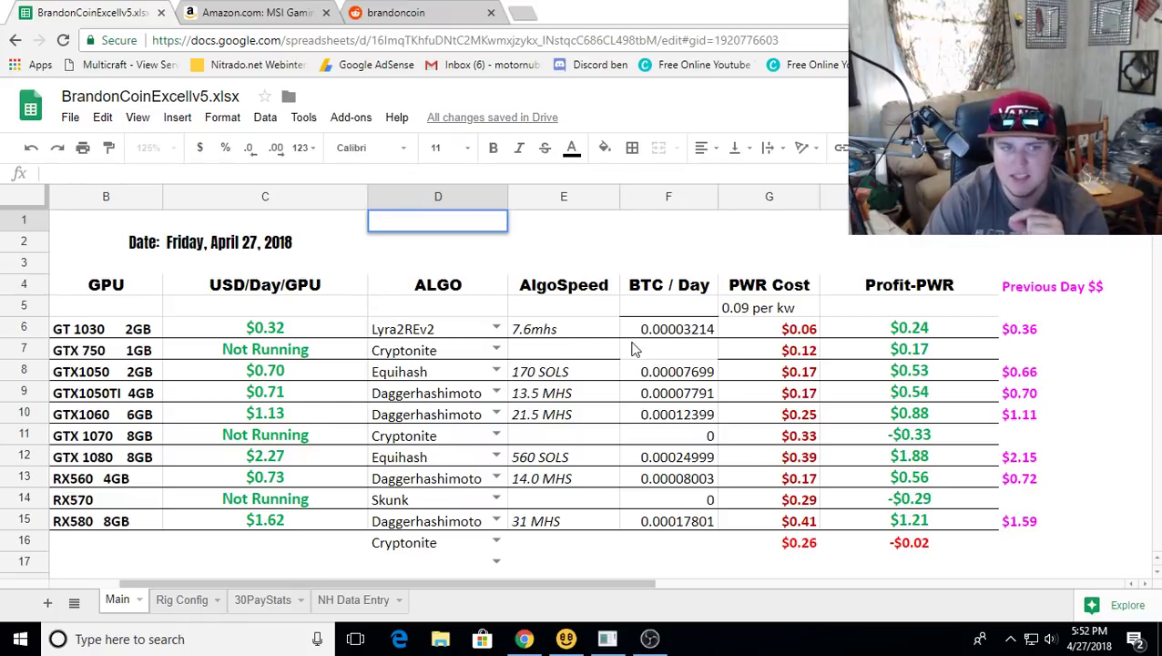
- Review the algorithm cells D6 (Lyra2REv2), D8 (Equihash) and D9 (Daggerhashimoto) in the sheet
{"action": "left_click", "coordinate": [438, 333]}
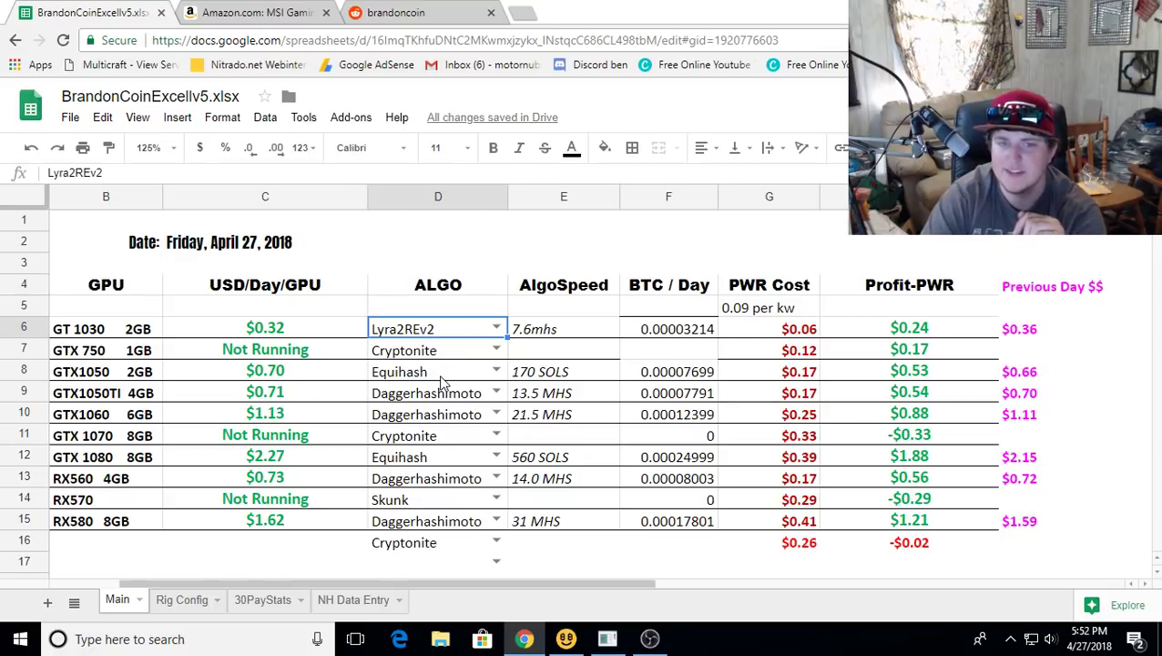
{"action": "left_click", "coordinate": [441, 379]}
{"action": "left_click", "coordinate": [438, 401]}
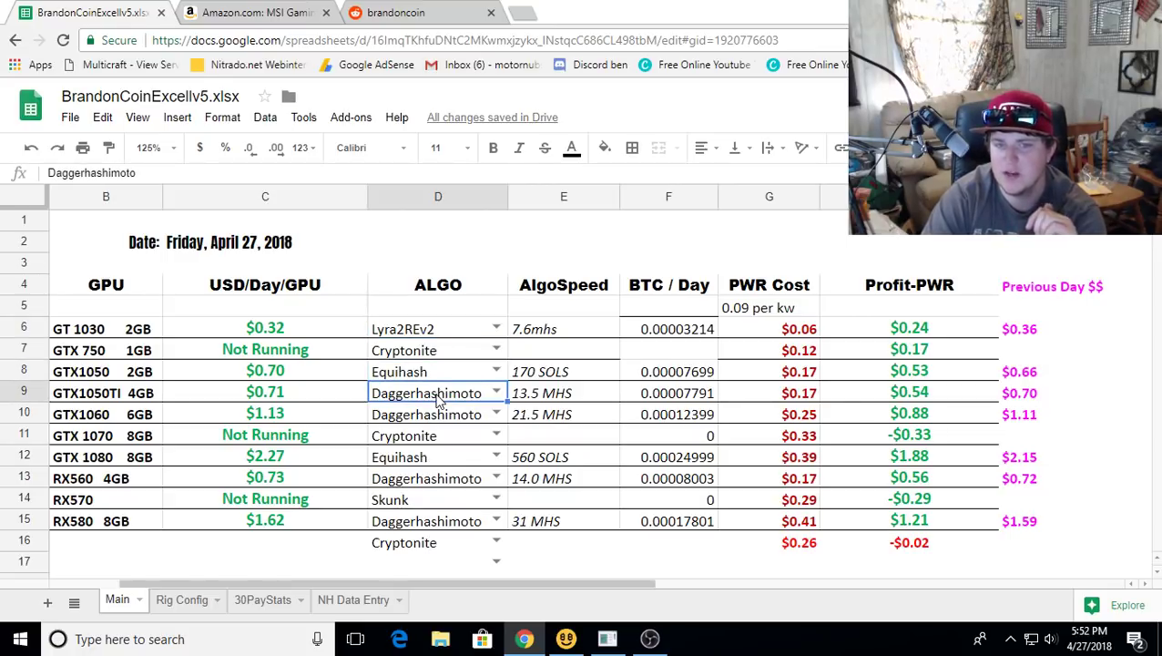
{"action": "left_click", "coordinate": [437, 377]}
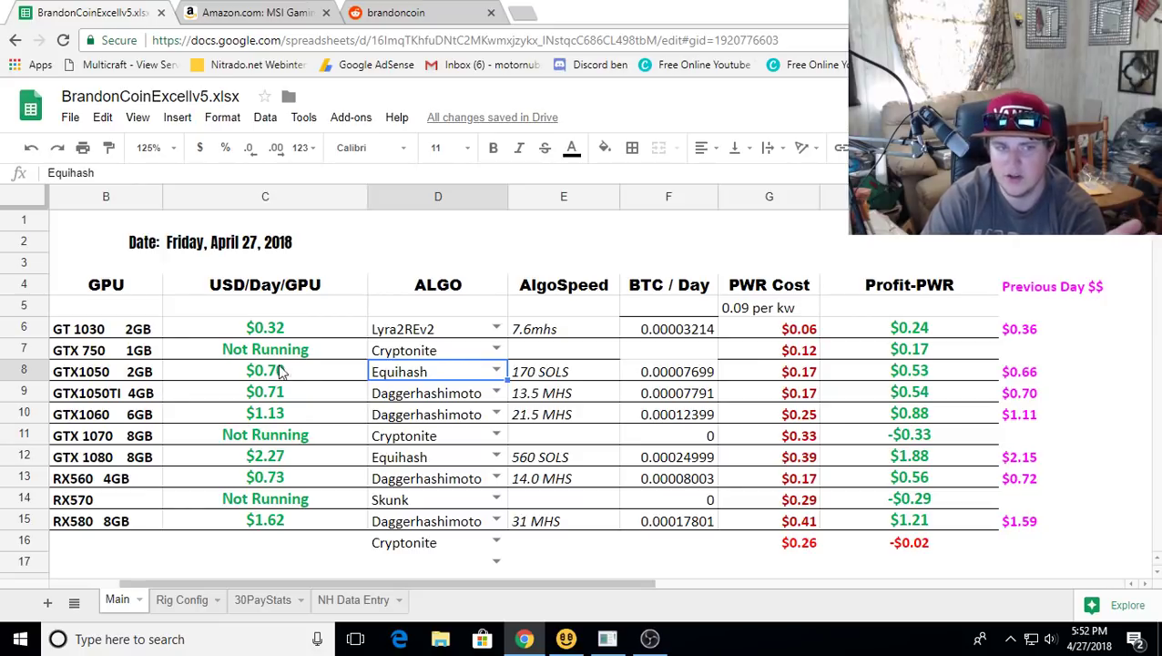
{"action": "left_click", "coordinate": [472, 398]}
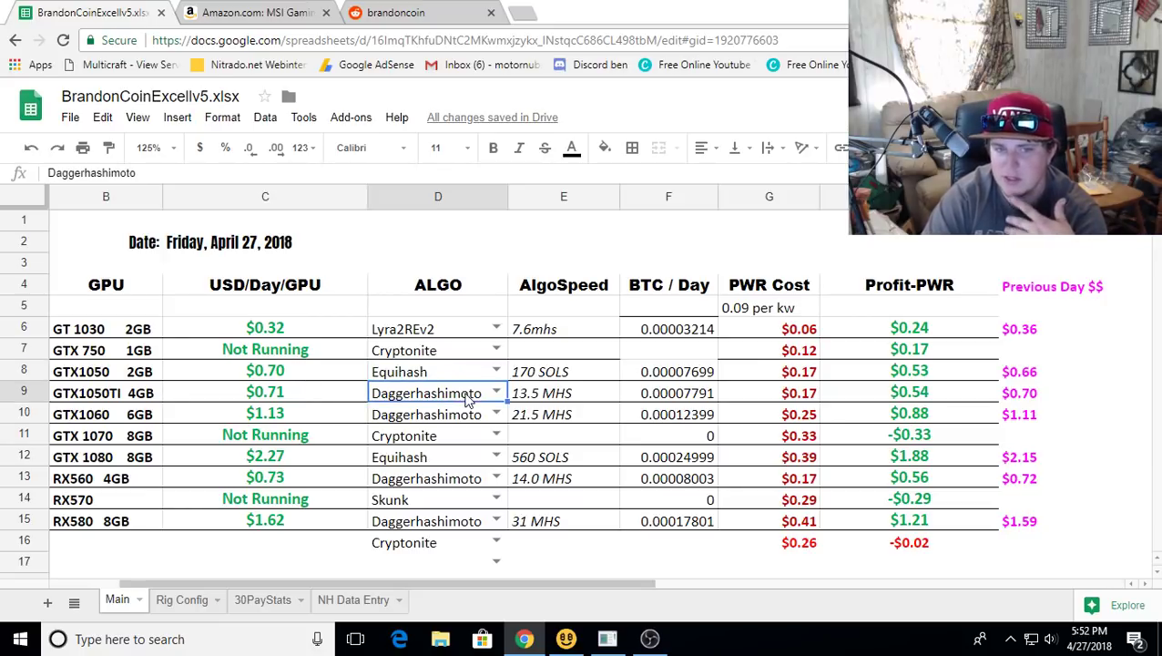
- Inspect the daily USD earnings formulas in C9, C10, C12, C13, C15 and C6
{"action": "left_click", "coordinate": [333, 398]}
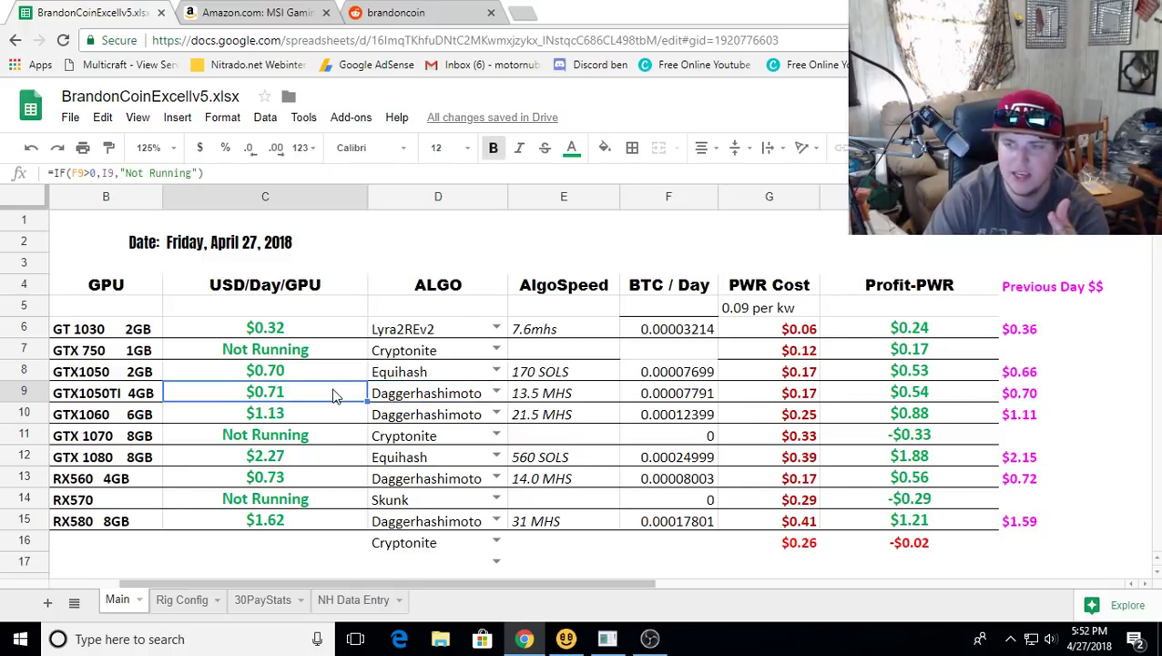
{"action": "left_click", "coordinate": [278, 414]}
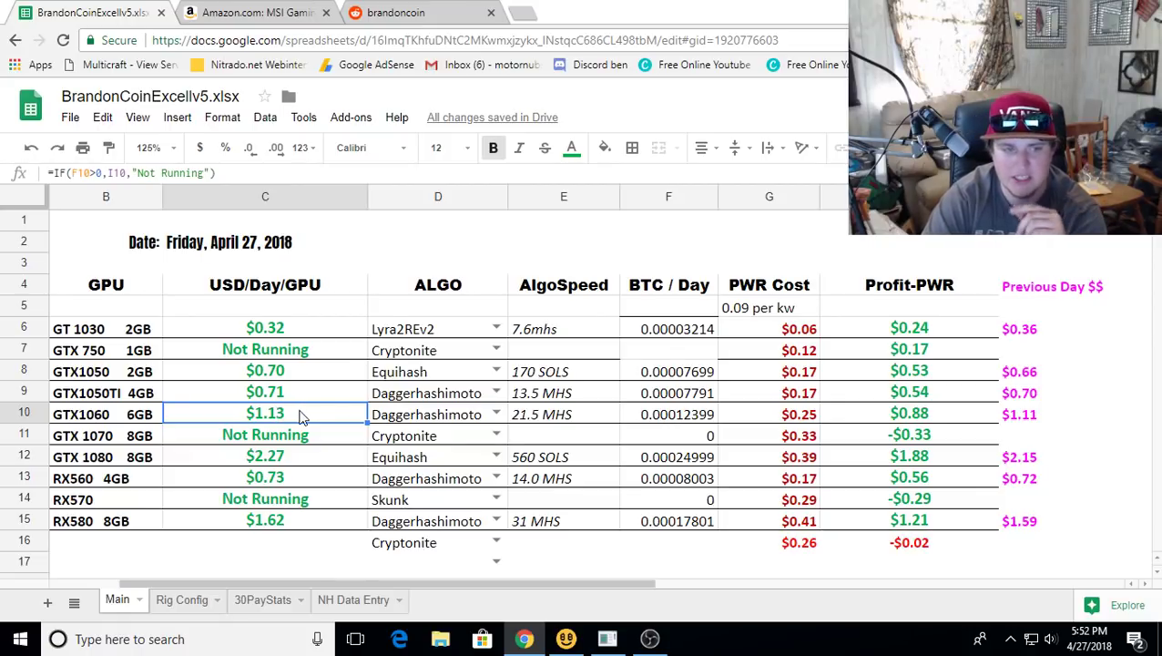
{"action": "left_click", "coordinate": [296, 463]}
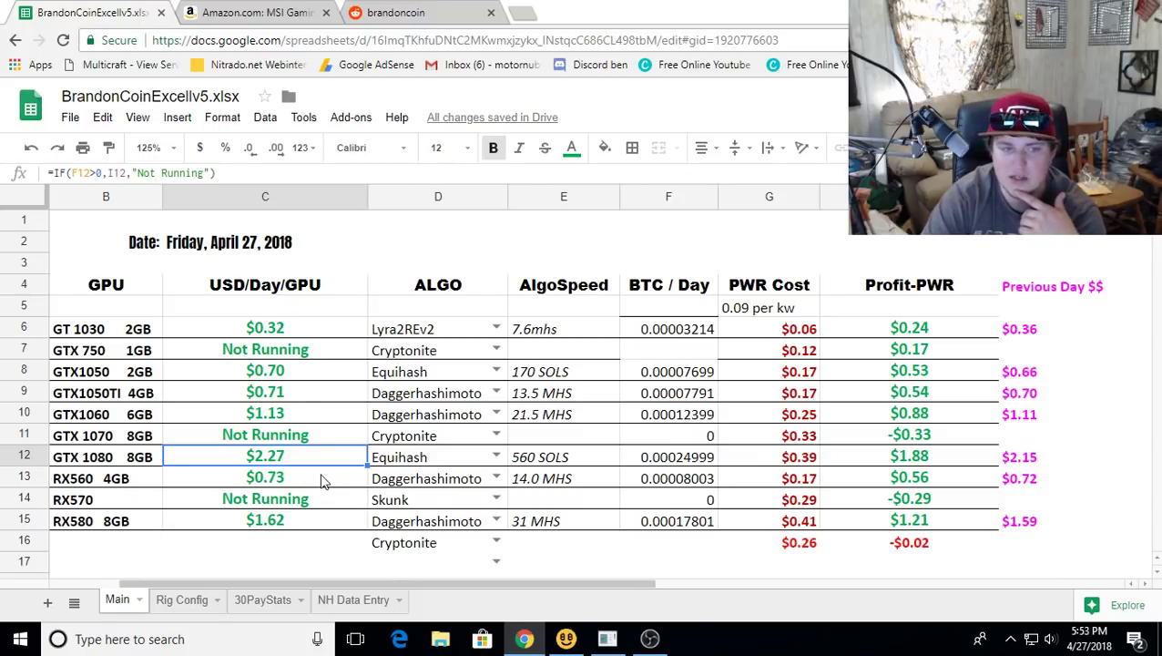
{"action": "left_click", "coordinate": [319, 482]}
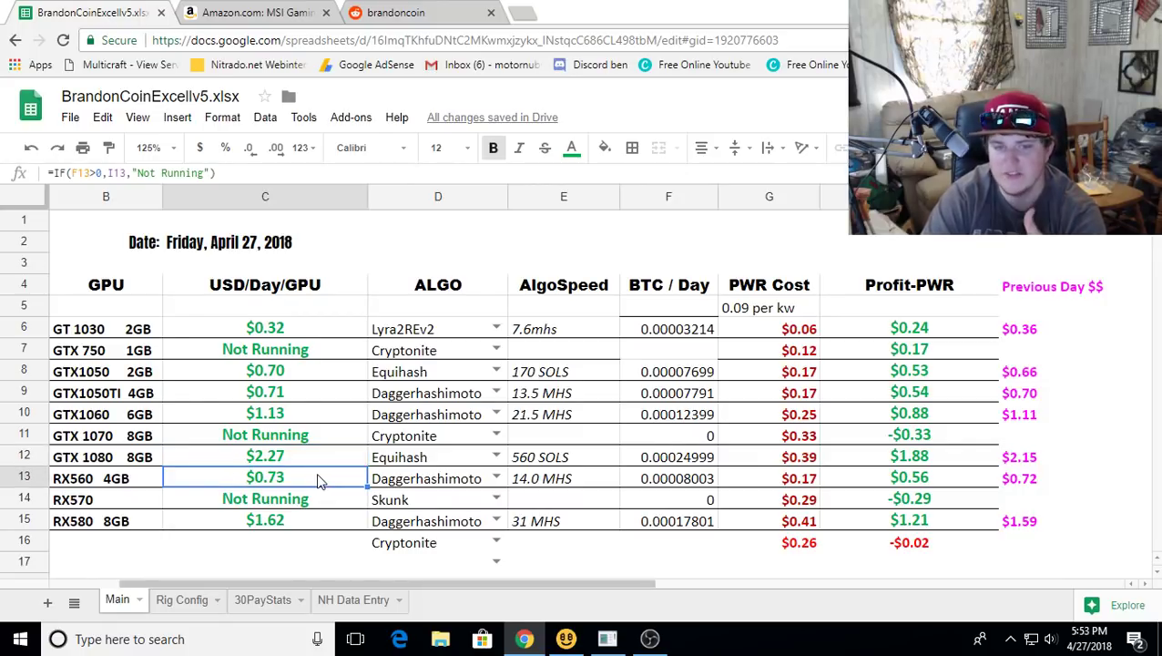
{"action": "left_click", "coordinate": [319, 525]}
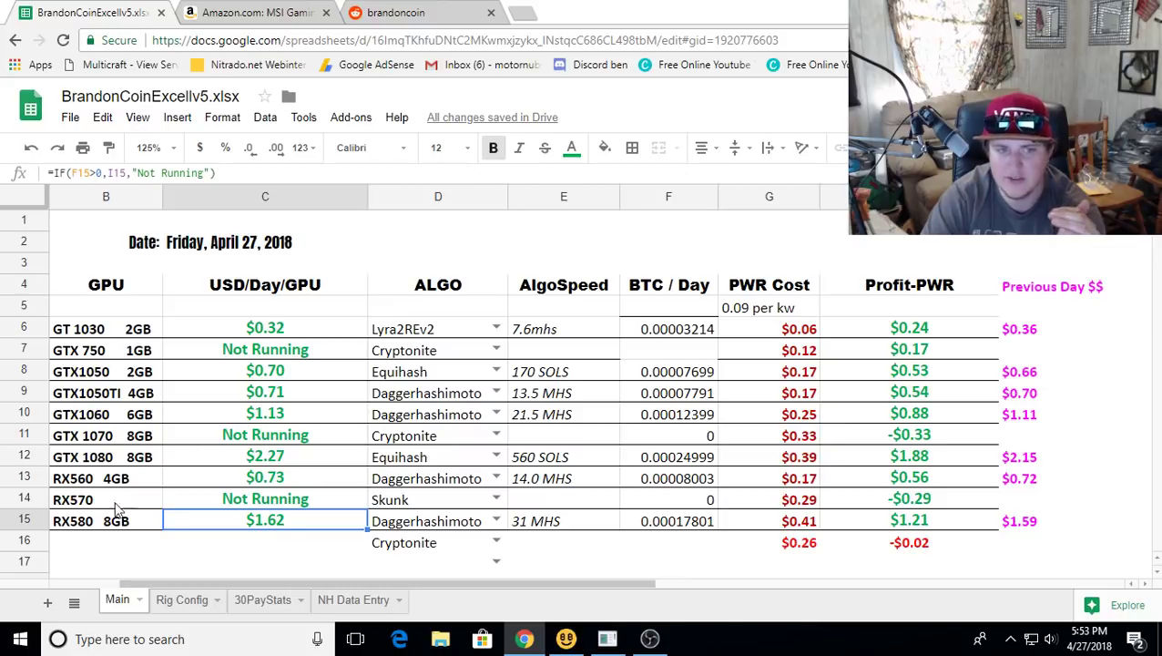
{"action": "left_click", "coordinate": [283, 335]}
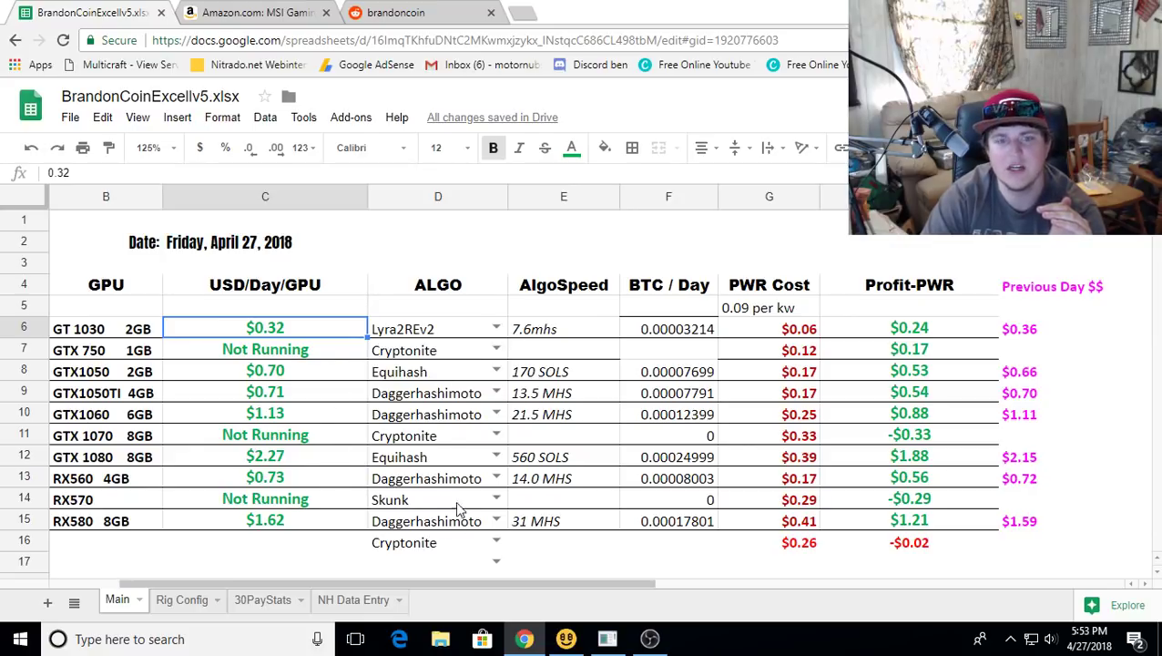
- Recheck the algorithms in D9, D8 and D6 (Lyra2REv2 for the GT 1030)
{"action": "left_click", "coordinate": [420, 394]}
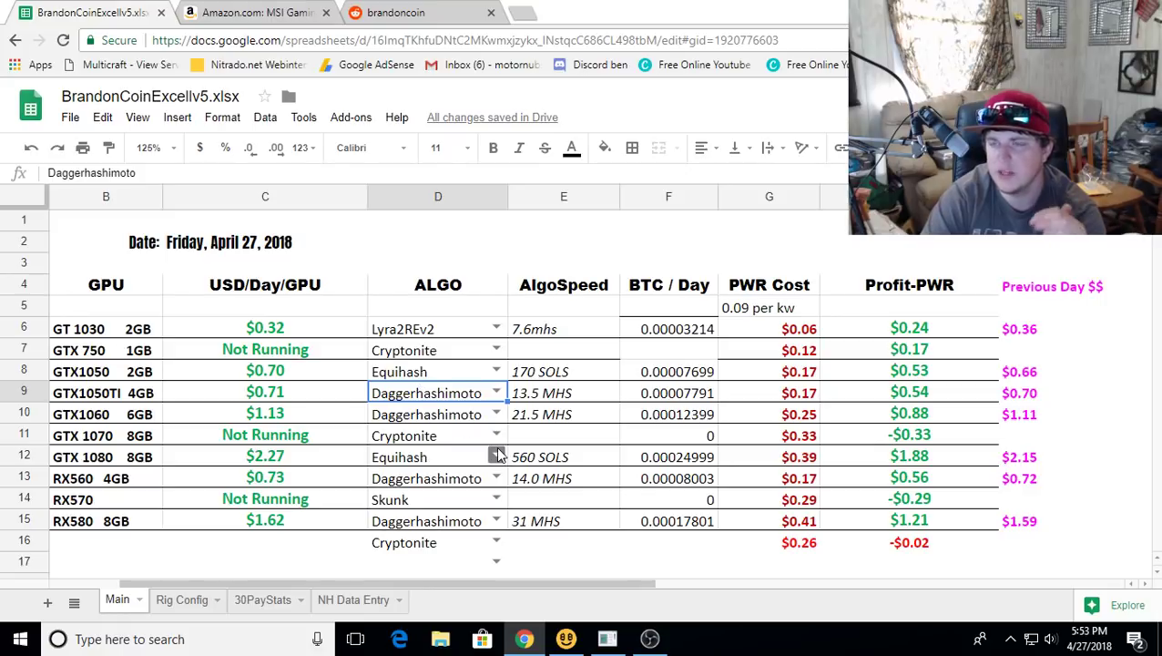
{"action": "left_click", "coordinate": [460, 372]}
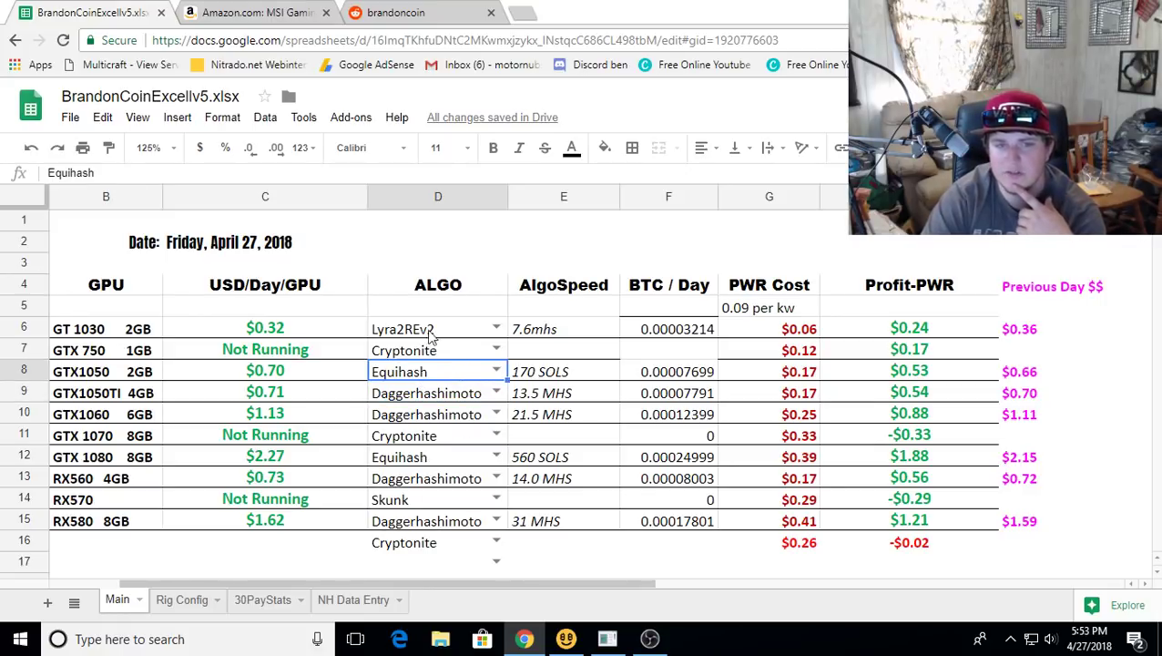
{"action": "left_click", "coordinate": [460, 335]}
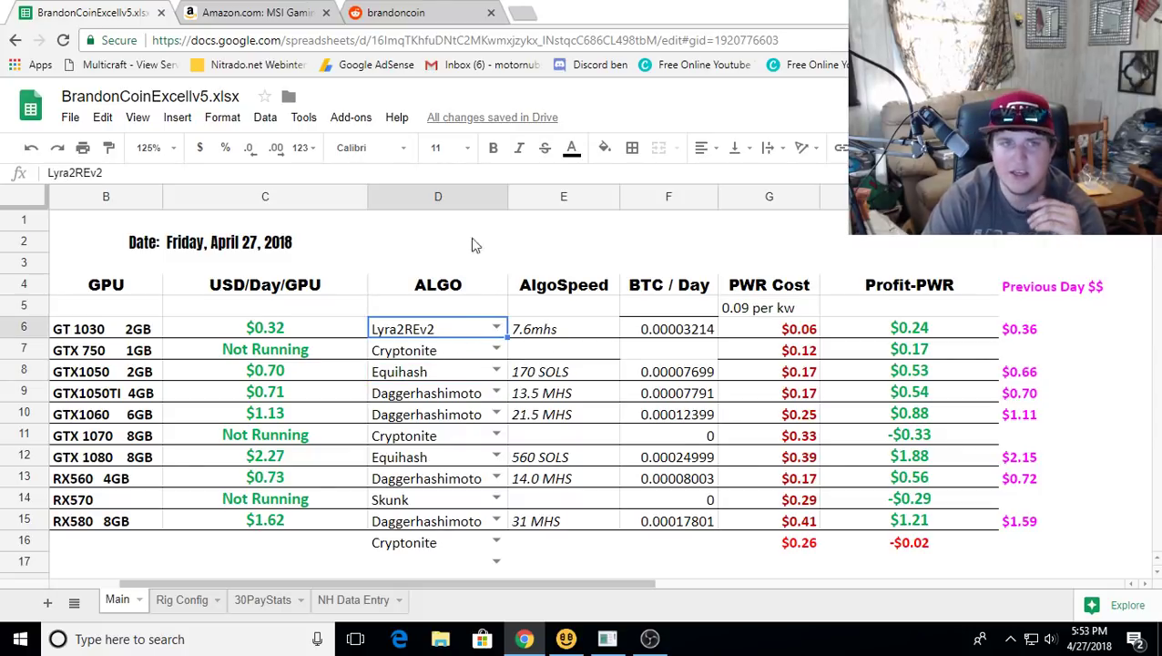
- Stop NiceHash Miner, disable the GT 1030, enable the GTX 1050 Ti, and restart mining
{"action": "left_click", "coordinate": [568, 641]}
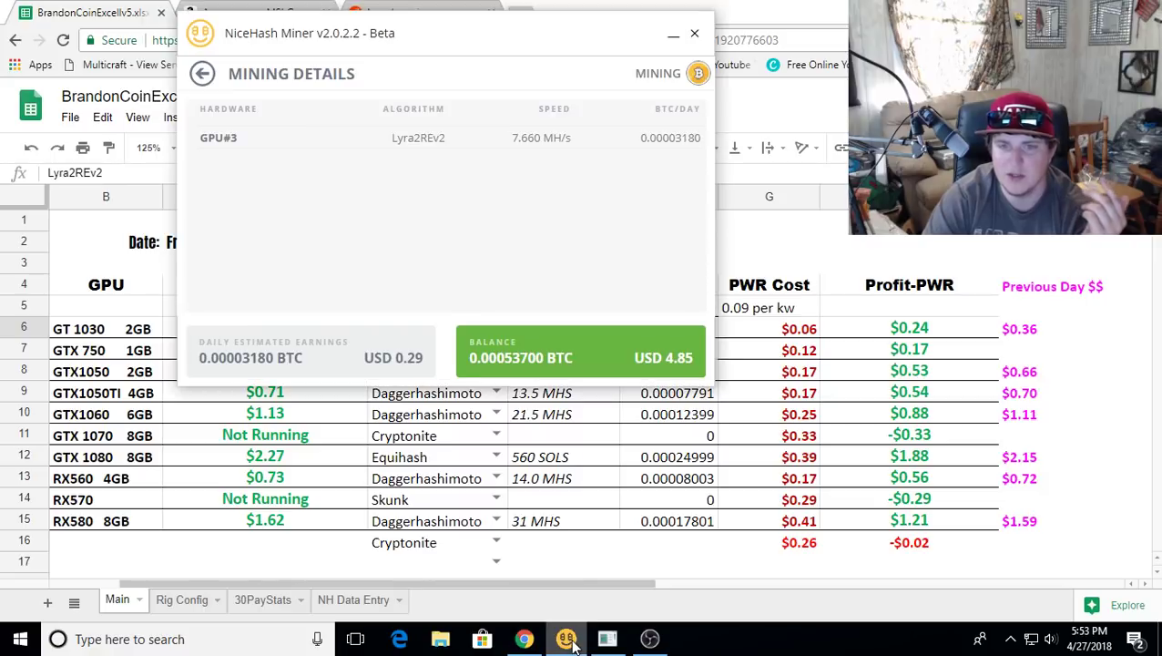
{"action": "left_click", "coordinate": [204, 74]}
{"action": "left_click", "coordinate": [447, 108]}
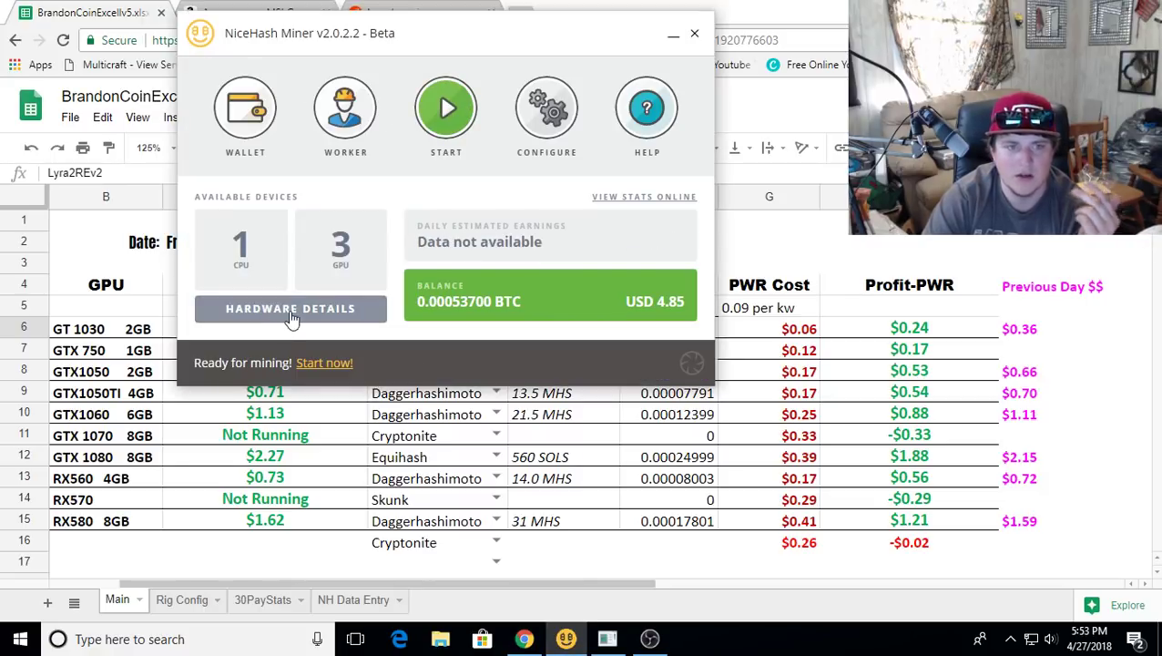
{"action": "left_click", "coordinate": [287, 311]}
{"action": "left_click", "coordinate": [210, 244]}
{"action": "left_click", "coordinate": [211, 201]}
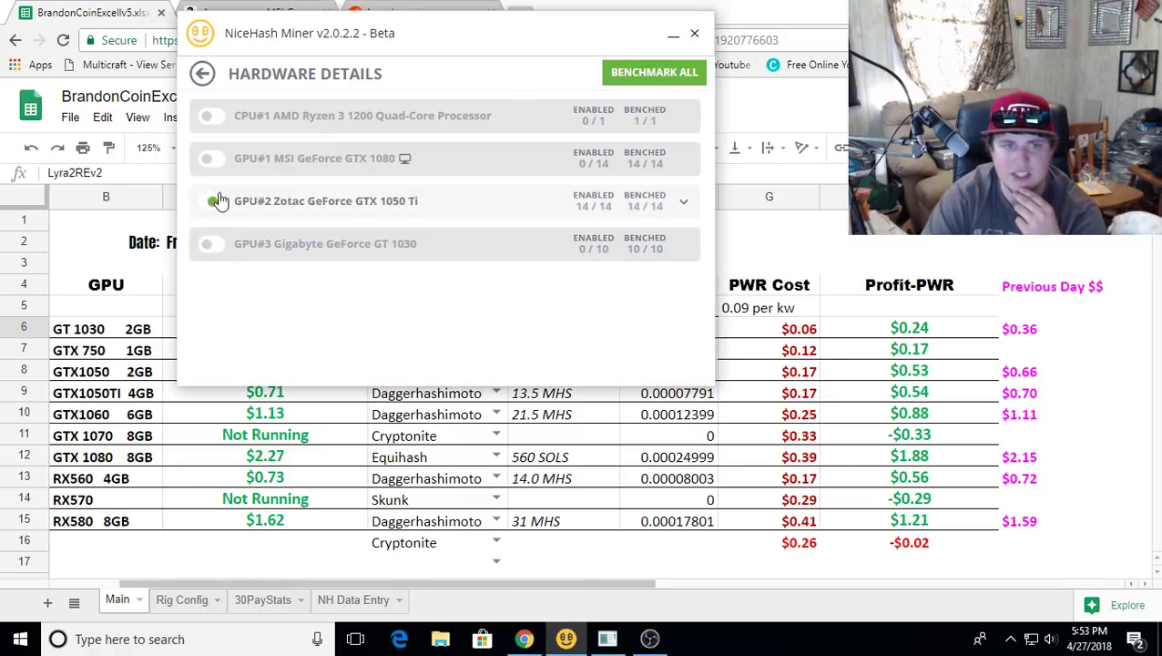
{"action": "left_click", "coordinate": [202, 75]}
{"action": "left_click", "coordinate": [447, 107]}
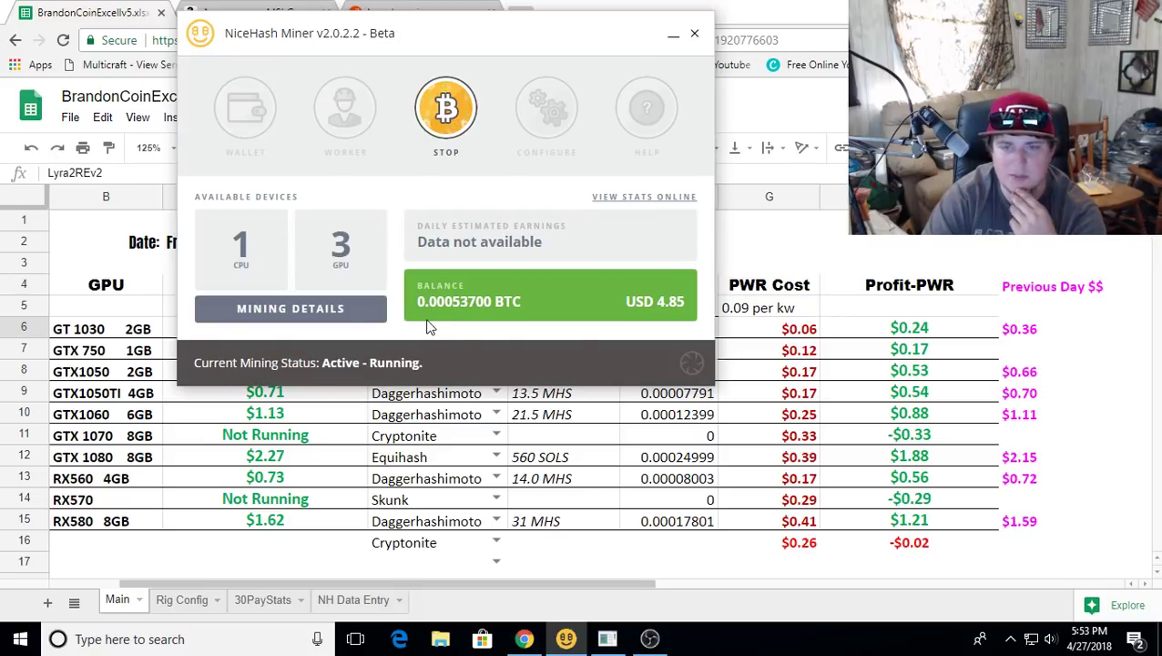
- Compare the earnings spreadsheet with the MSI RX 560 Amazon product page
{"action": "left_click", "coordinate": [776, 7]}
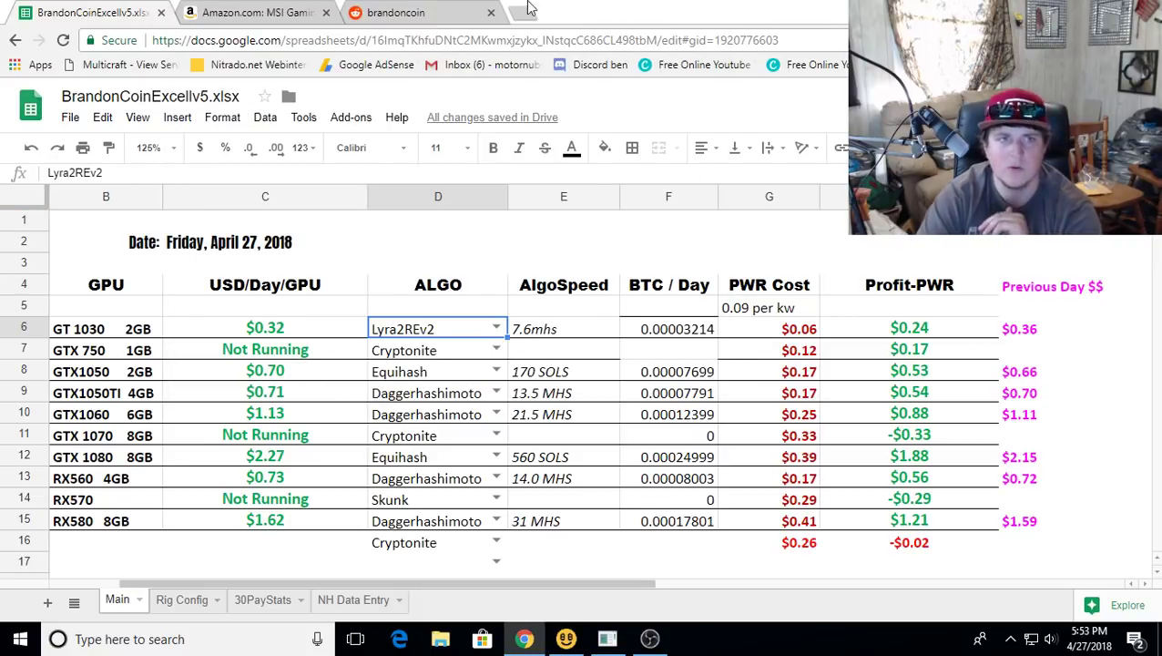
{"action": "left_click", "coordinate": [255, 13]}
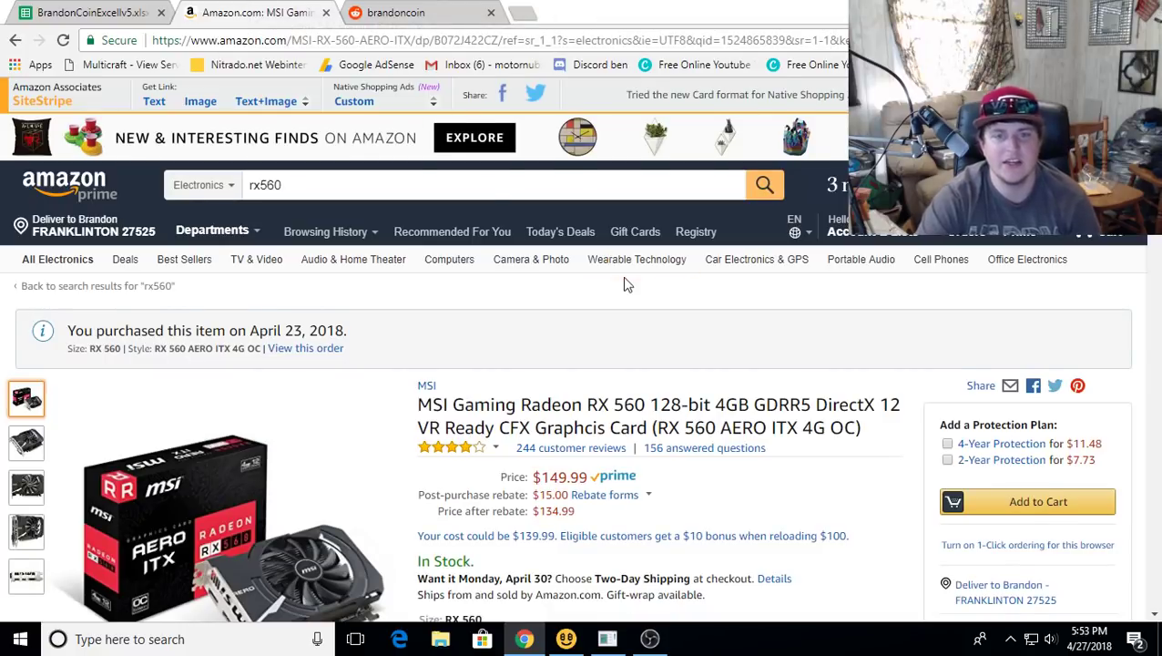
{"action": "scroll", "coordinate": [625, 286], "scroll_direction": "down", "scroll_amount": 2}
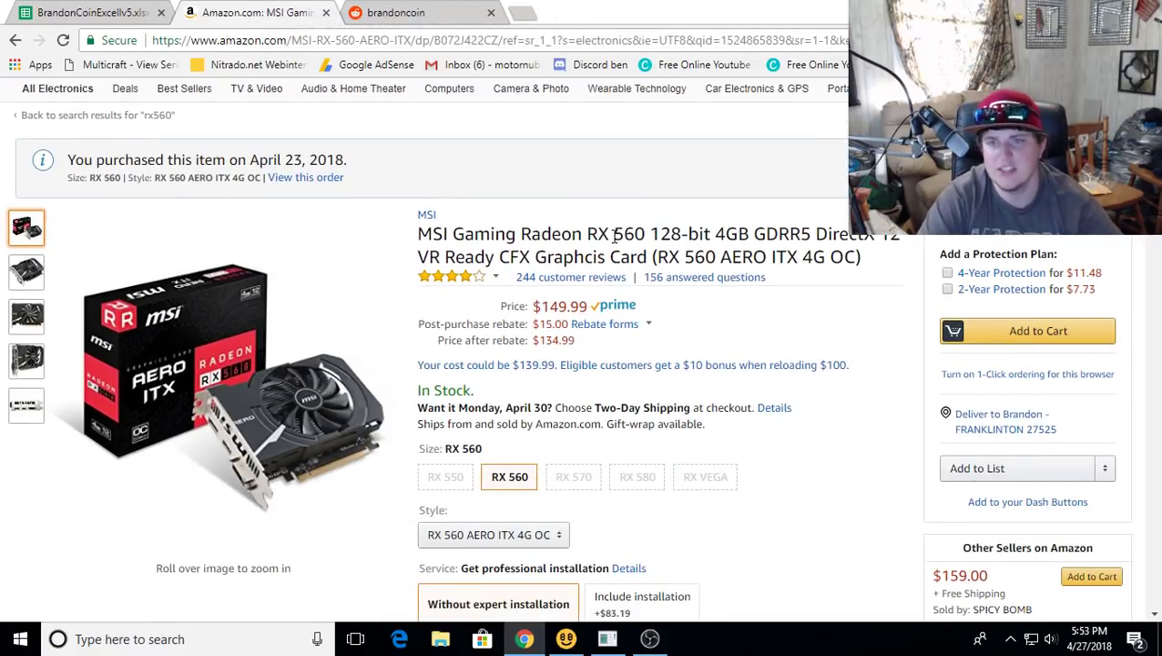
{"action": "left_click", "coordinate": [127, 11]}
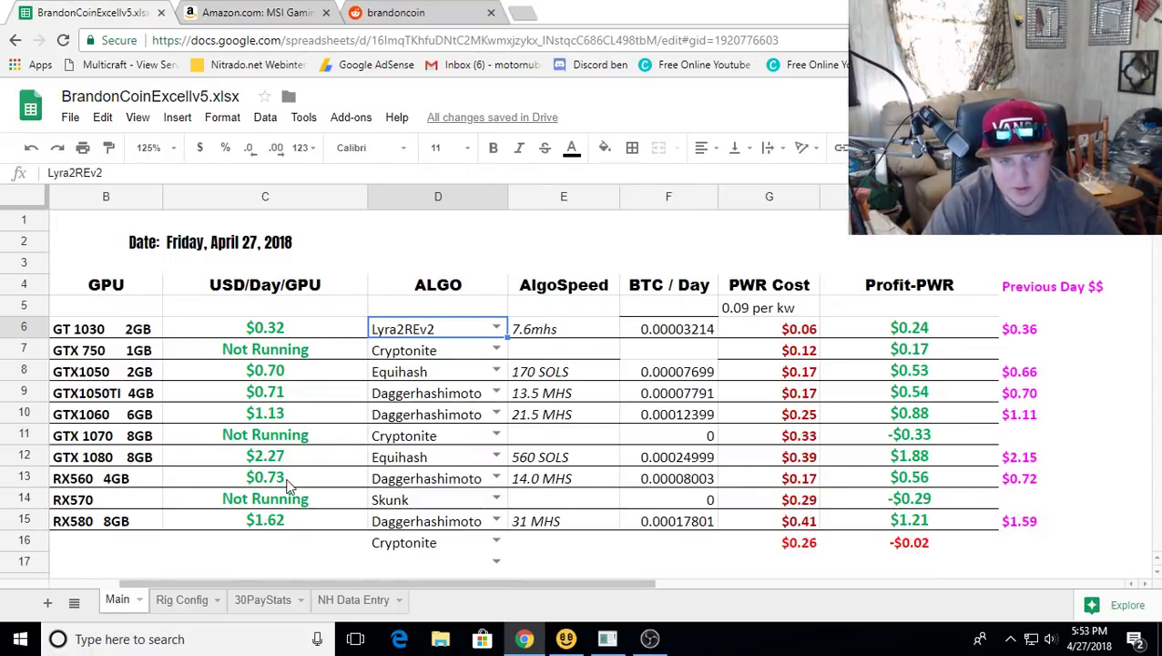
{"action": "left_click", "coordinate": [271, 11]}
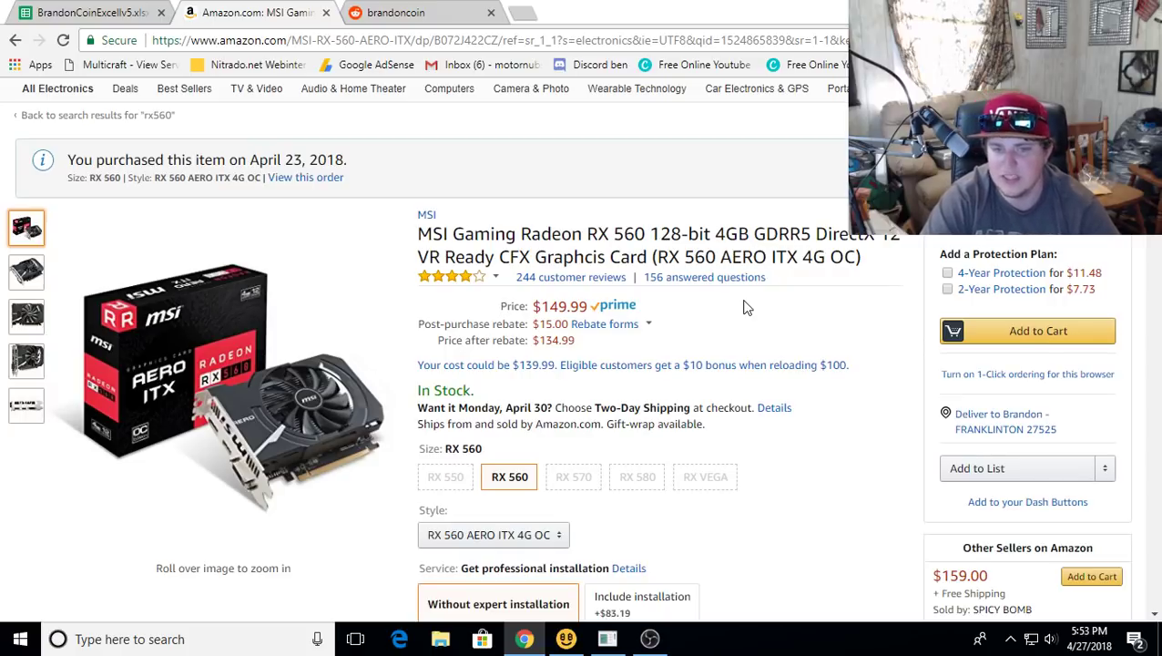
- Highlight the April 23, 2018 purchase date and '4GB' in the RX 560 listing
{"action": "left_click_drag", "start_coordinate": [246, 160], "coordinate": [321, 160]}
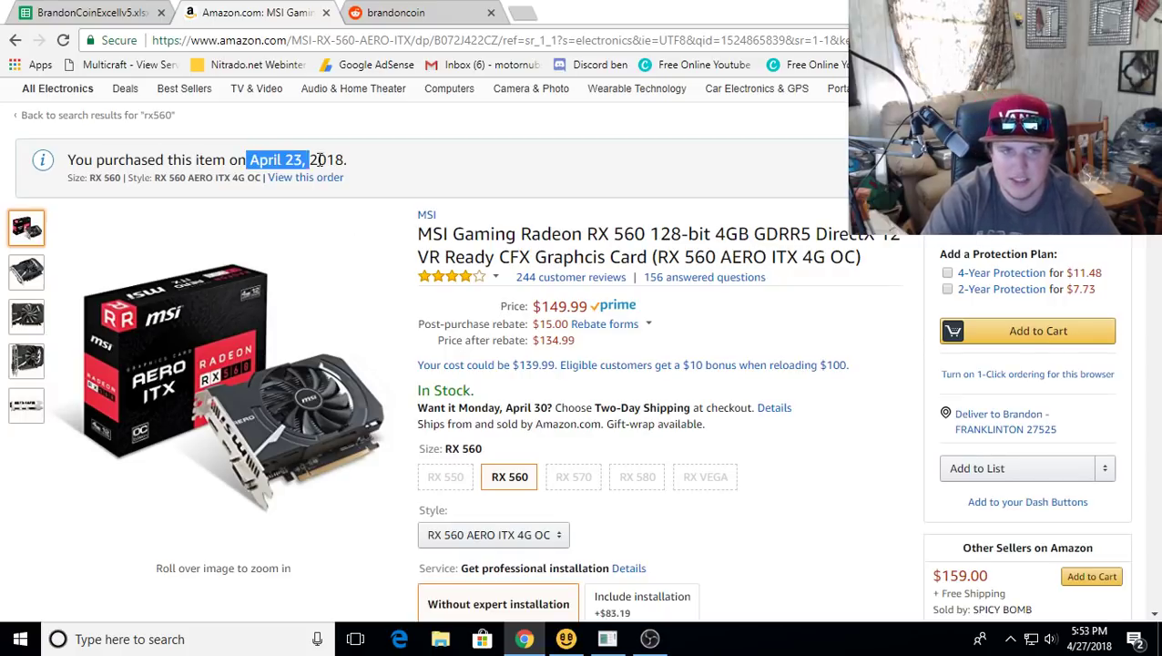
{"action": "left_click", "coordinate": [549, 189]}
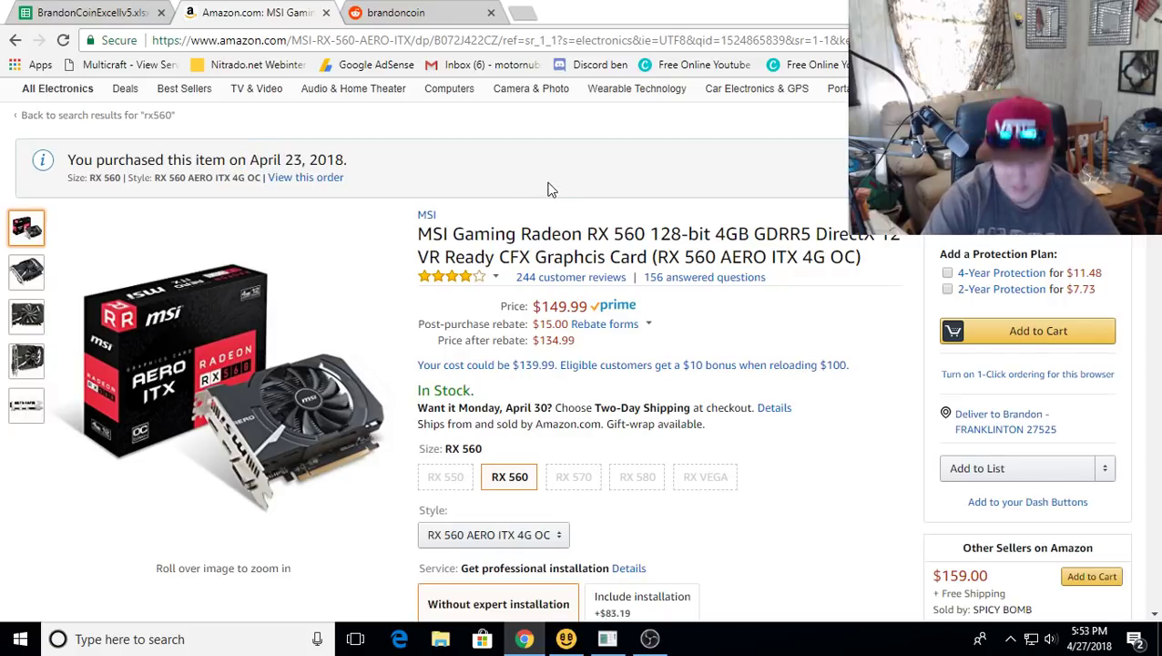
{"action": "left_click_drag", "start_coordinate": [258, 160], "coordinate": [326, 157]}
{"action": "left_click", "coordinate": [445, 168]}
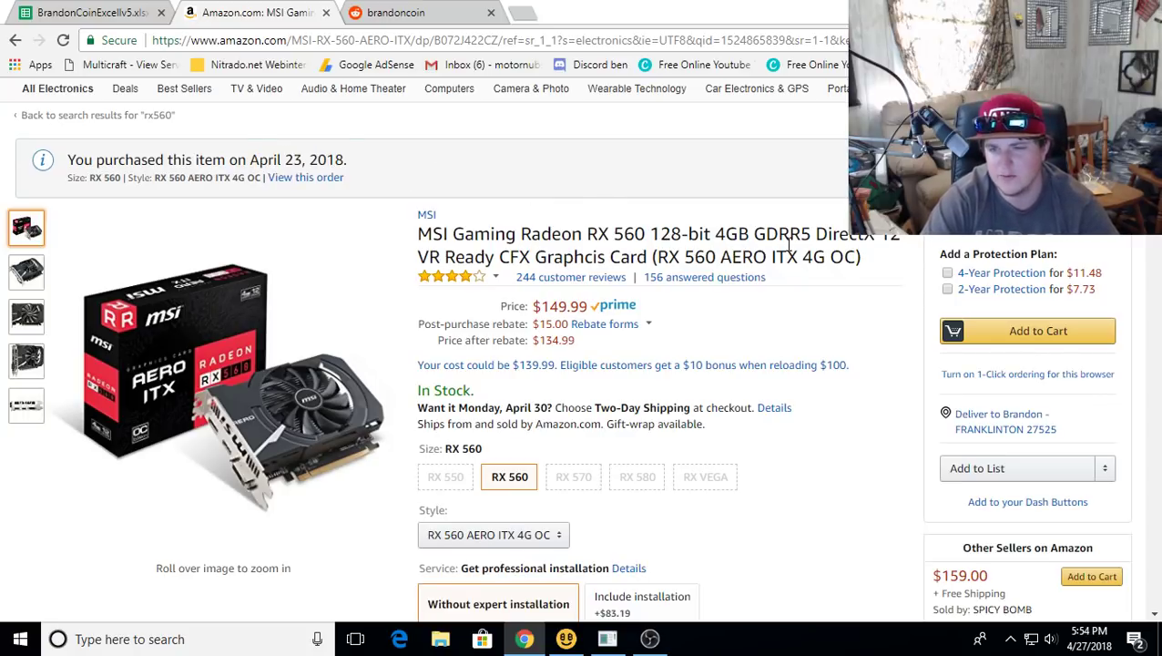
{"action": "double_click", "coordinate": [734, 234]}
{"action": "left_click", "coordinate": [649, 176]}
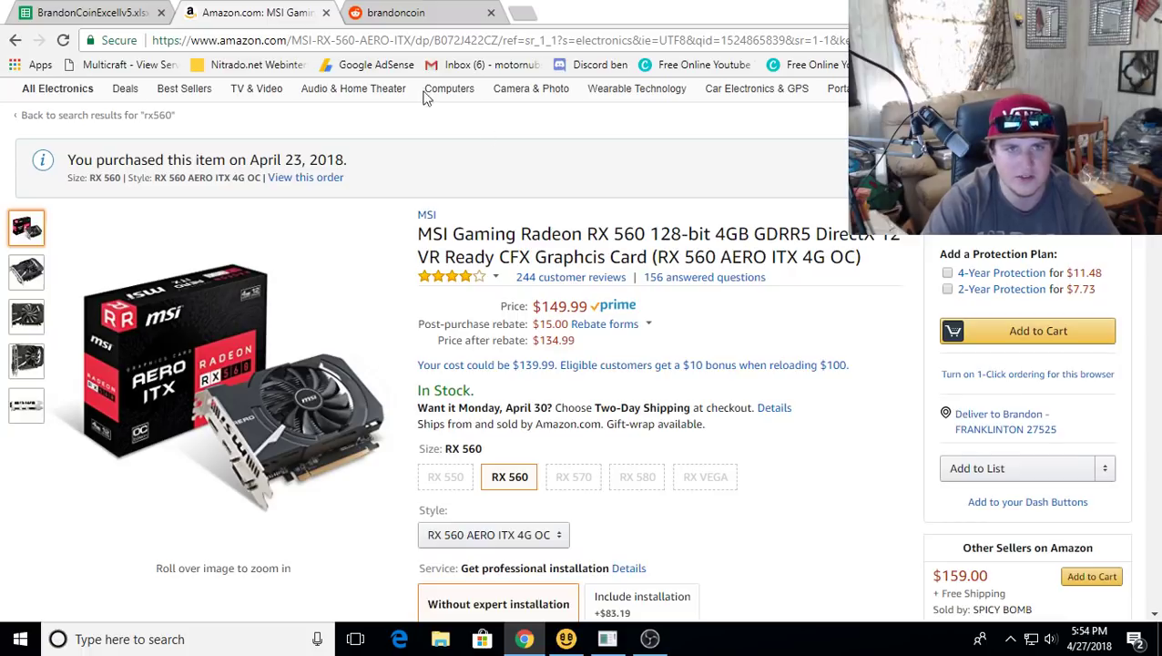
- Check the miner's per-GPU details showing GPU#2 on NeoScrypt at 470.544 kH/s, then return
{"action": "left_click", "coordinate": [565, 640]}
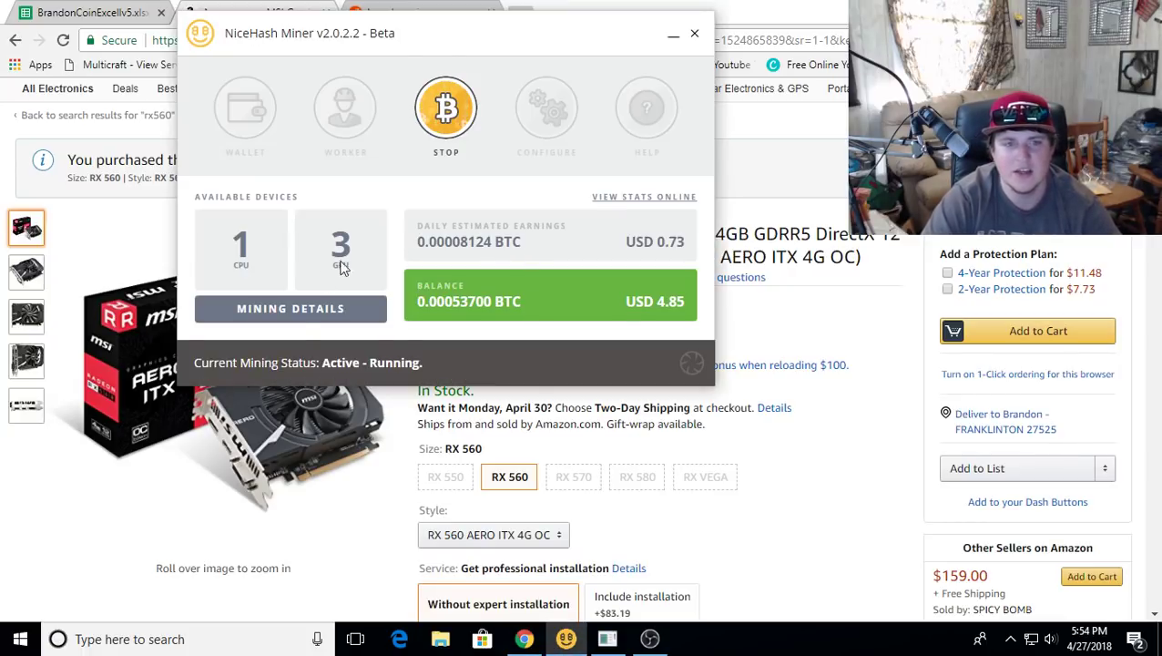
{"action": "left_click", "coordinate": [296, 311]}
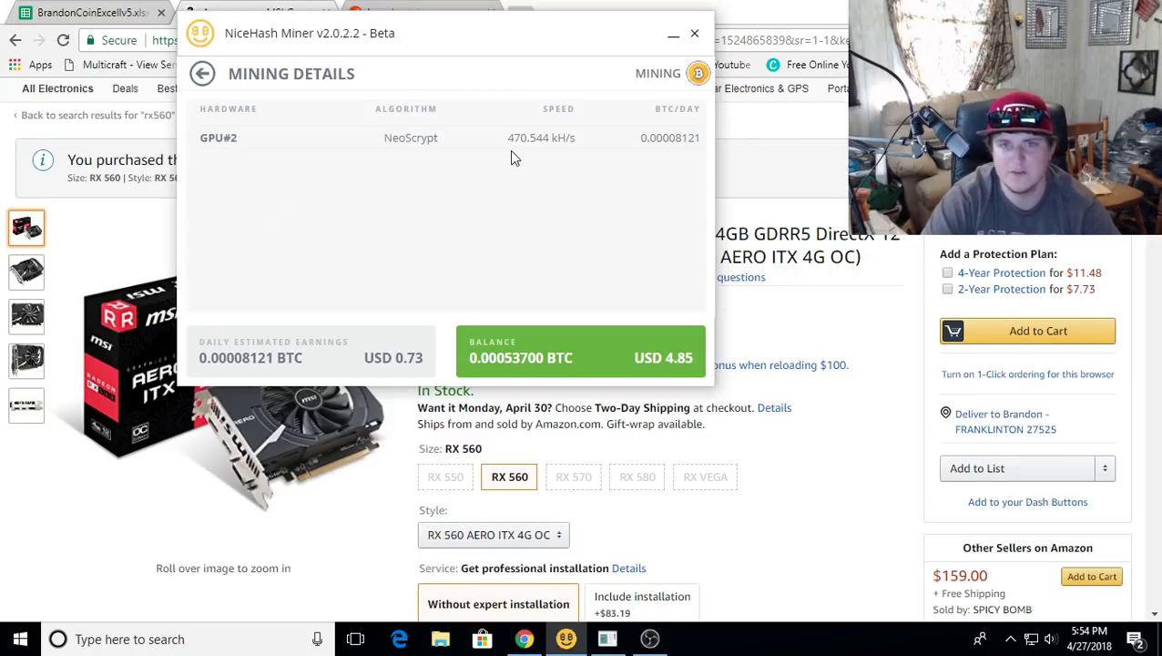
{"action": "left_click", "coordinate": [203, 75]}
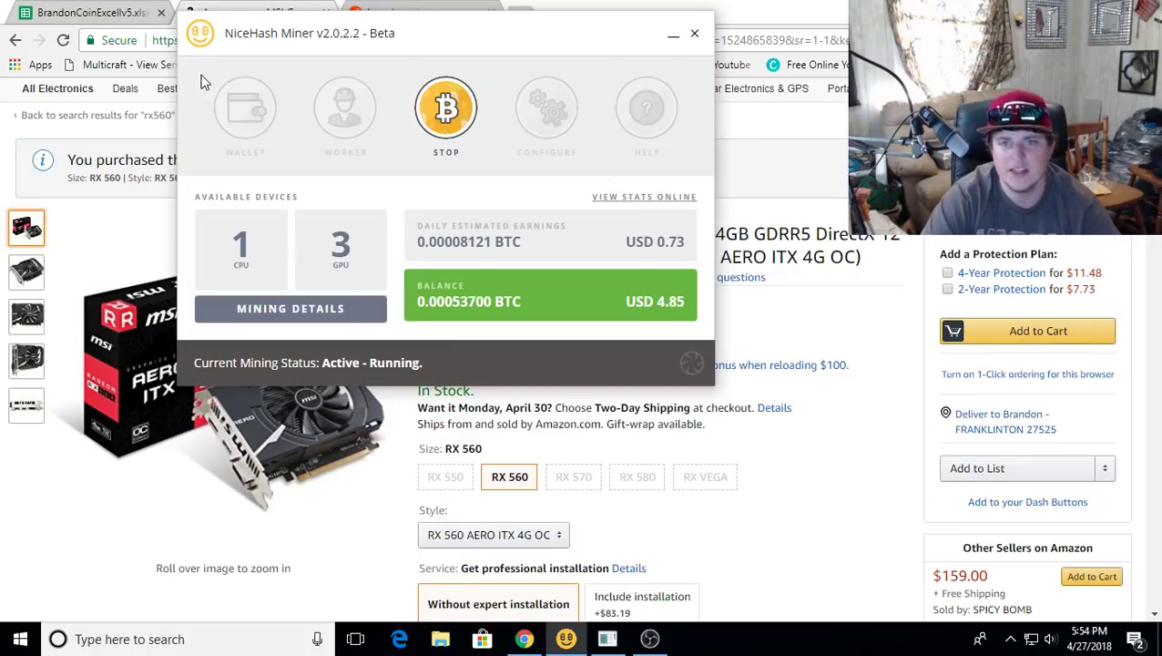
- Check the GTX1050TI earnings formula in C9, then raise NiceHash Miner's USD 0.73 dashboard over it
{"action": "left_click", "coordinate": [100, 13]}
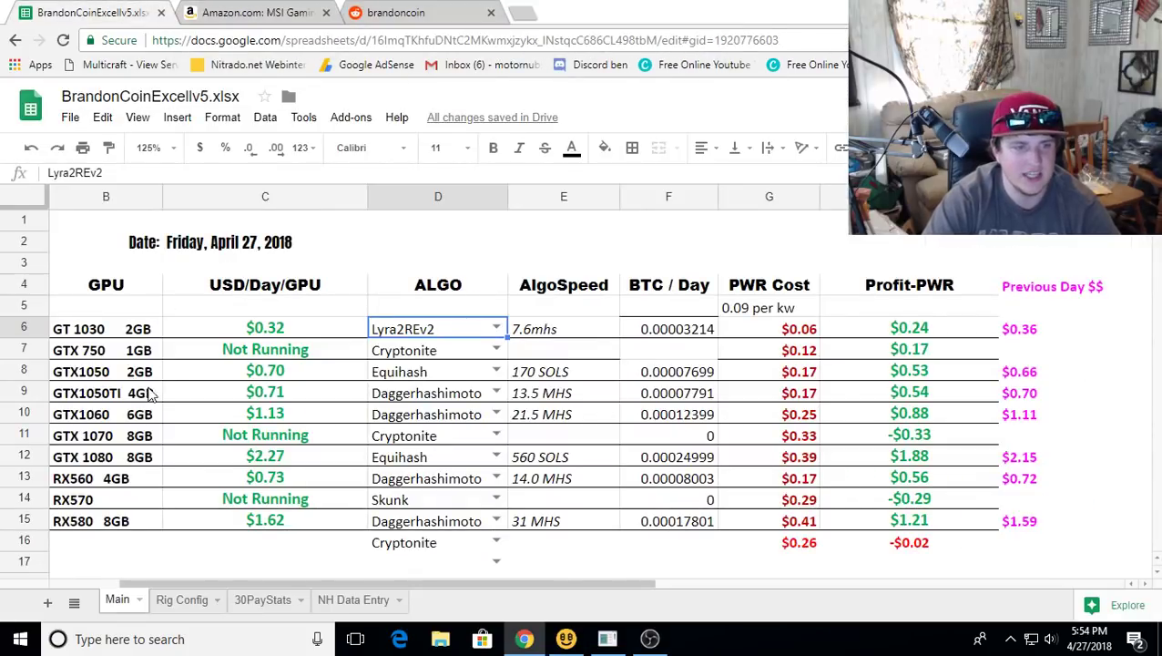
{"action": "left_click", "coordinate": [292, 397]}
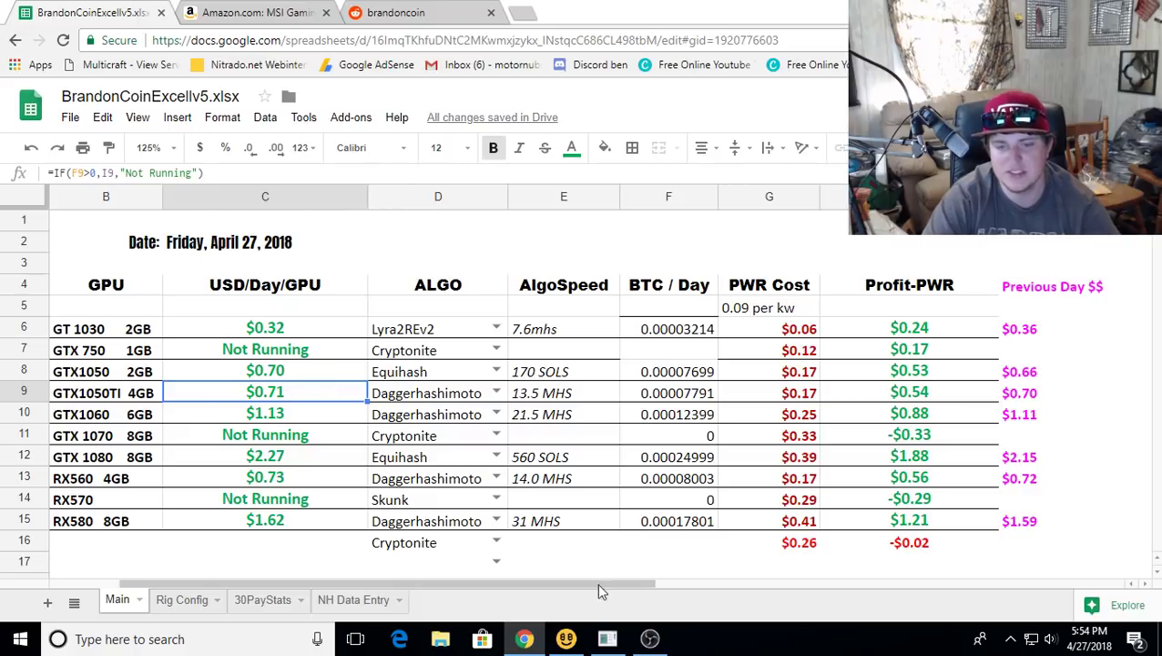
{"action": "left_click", "coordinate": [566, 638]}
{"action": "left_click_drag", "start_coordinate": [426, 30], "coordinate": [429, 23]}
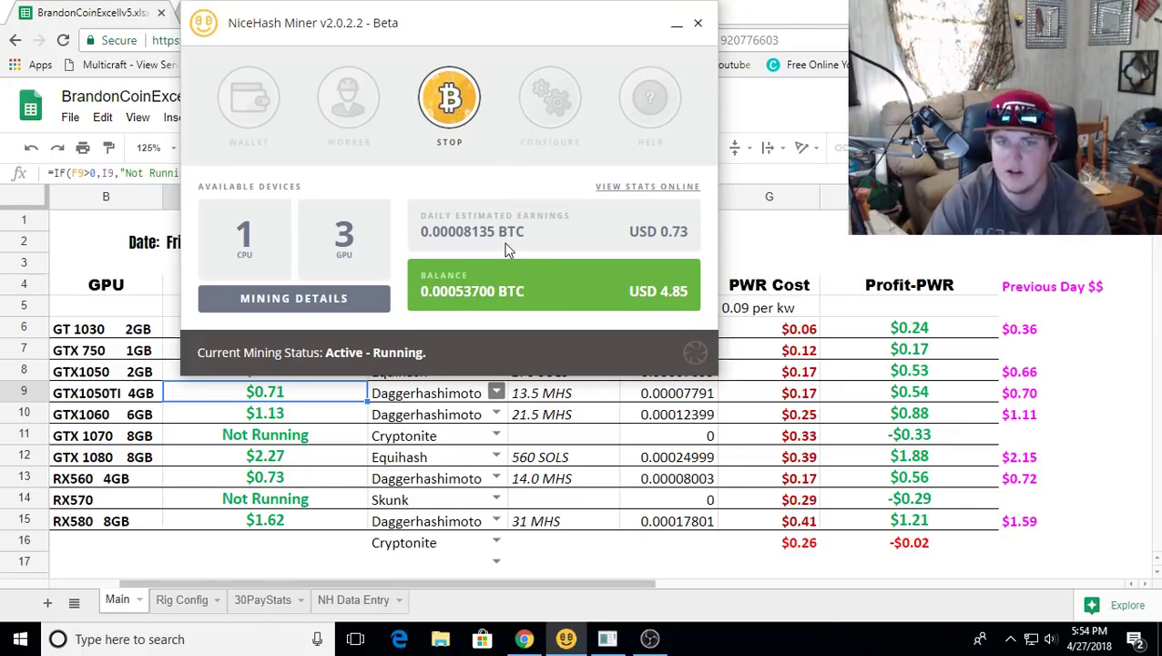
- Switch mining from the GTX 1050 Ti to the GTX 1080 and restart the miner
{"action": "left_click", "coordinate": [451, 93]}
{"action": "left_click", "coordinate": [298, 306]}
{"action": "left_click", "coordinate": [215, 193]}
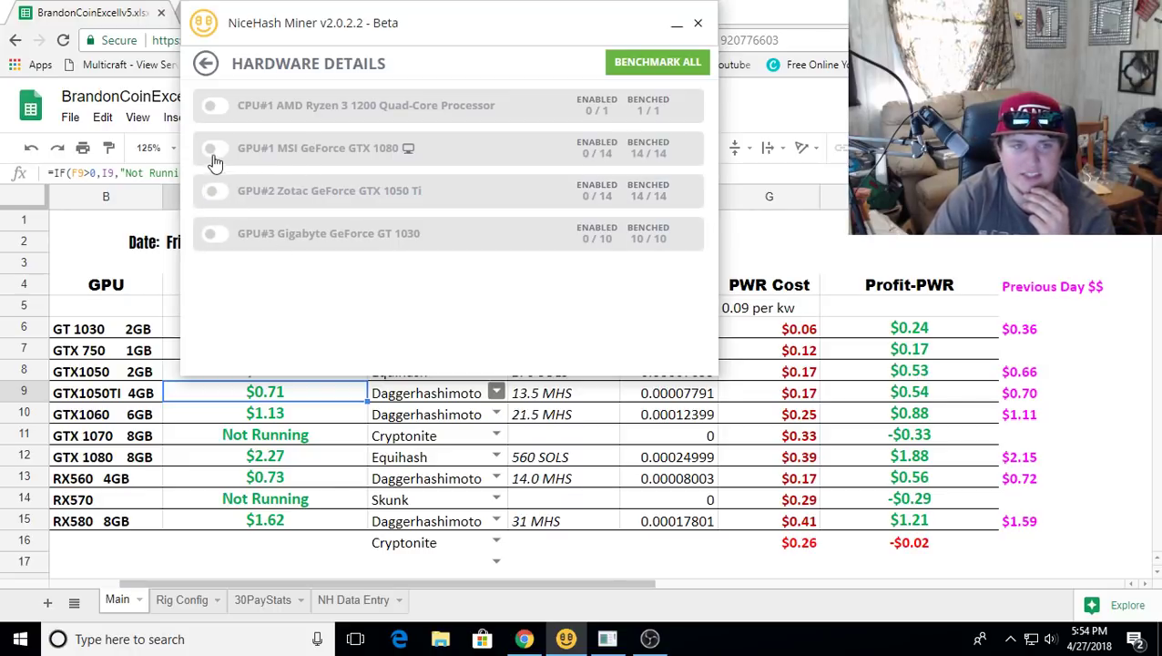
{"action": "left_click", "coordinate": [214, 149]}
{"action": "left_click", "coordinate": [206, 64]}
{"action": "left_click", "coordinate": [443, 105]}
- Check the GTX 1080's USD 2.16 daily estimate, then stop mining and minimize the miner
{"action": "left_click_drag", "start_coordinate": [453, 36], "coordinate": [340, 65]}
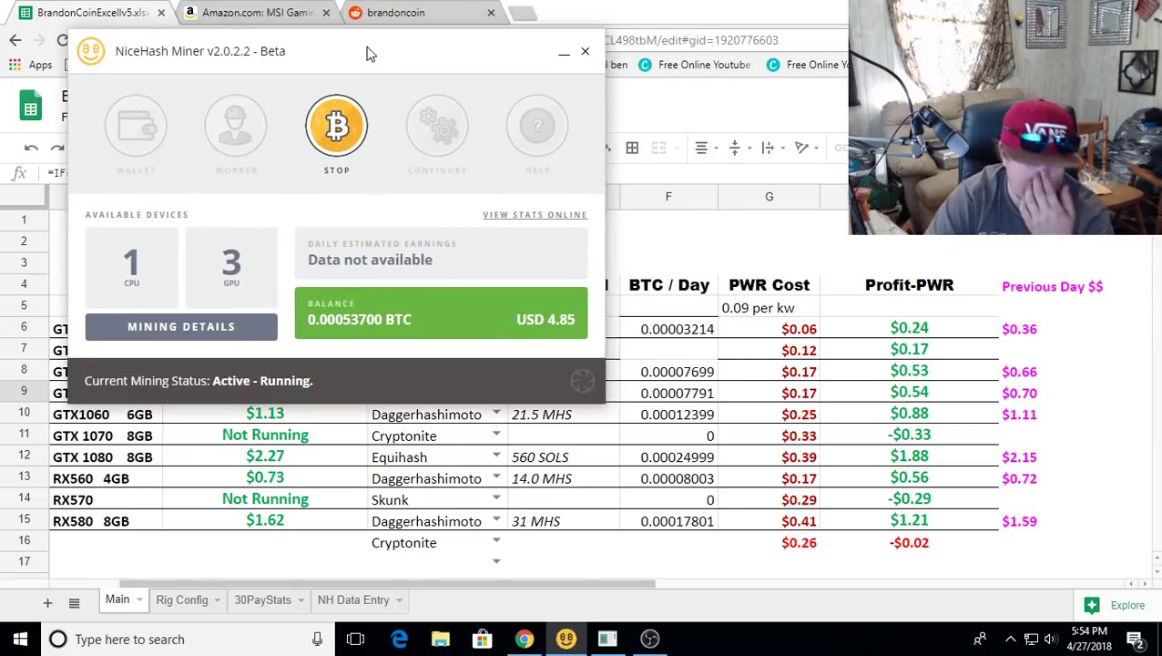
{"action": "left_click", "coordinate": [193, 330]}
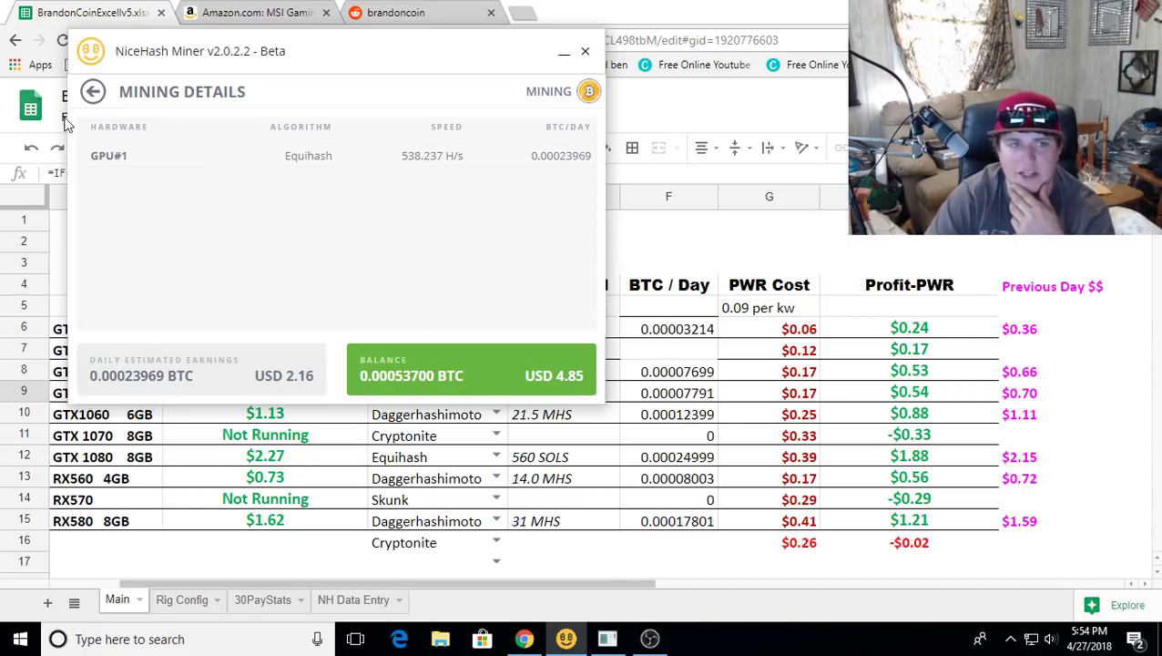
{"action": "left_click", "coordinate": [95, 94]}
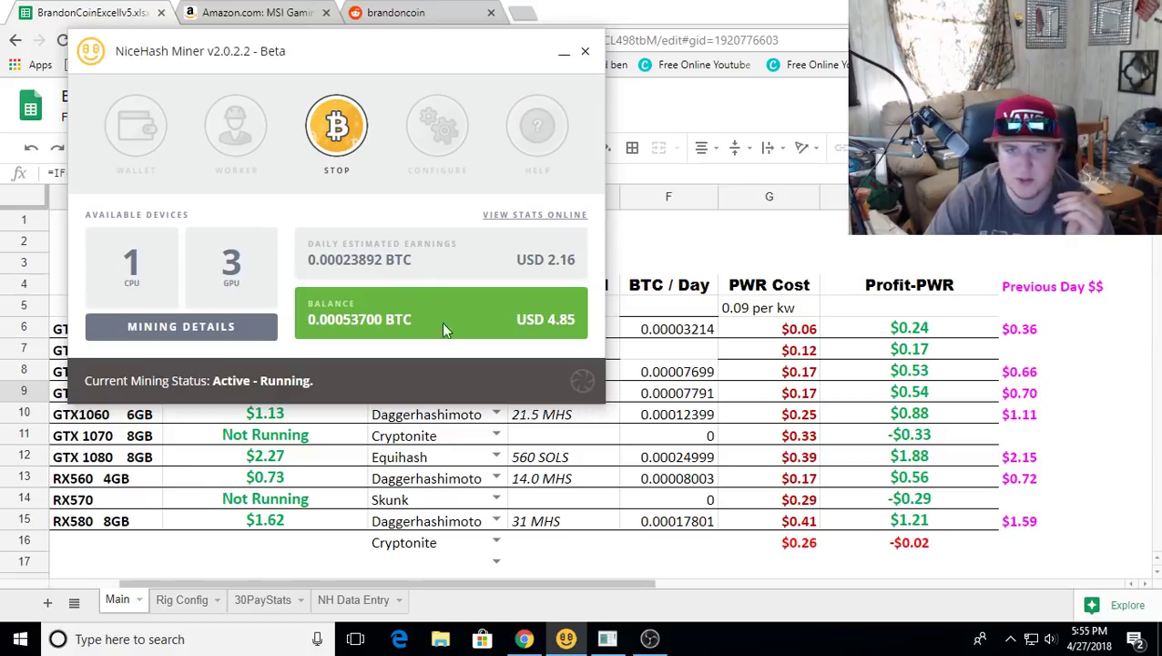
{"action": "left_click", "coordinate": [337, 128]}
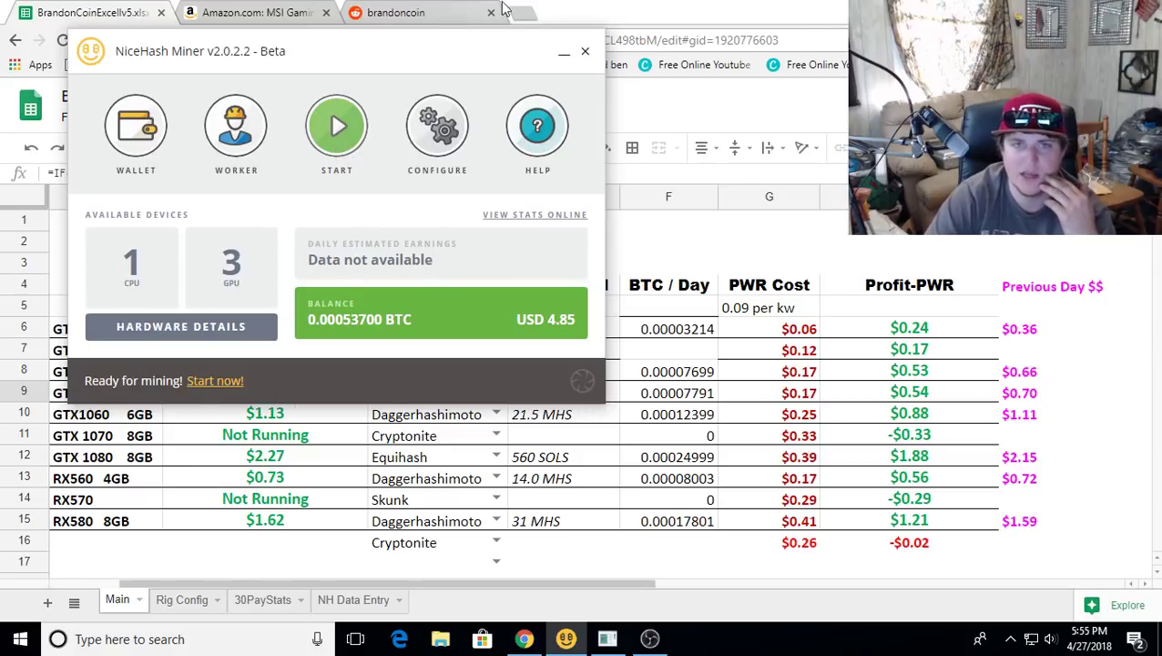
{"action": "left_click", "coordinate": [564, 52]}
- Open the r/BrandonCoin post 'My mining rigs! Specs in the comments :)' and scroll to the three-rig specs comment
{"action": "left_click", "coordinate": [394, 11]}
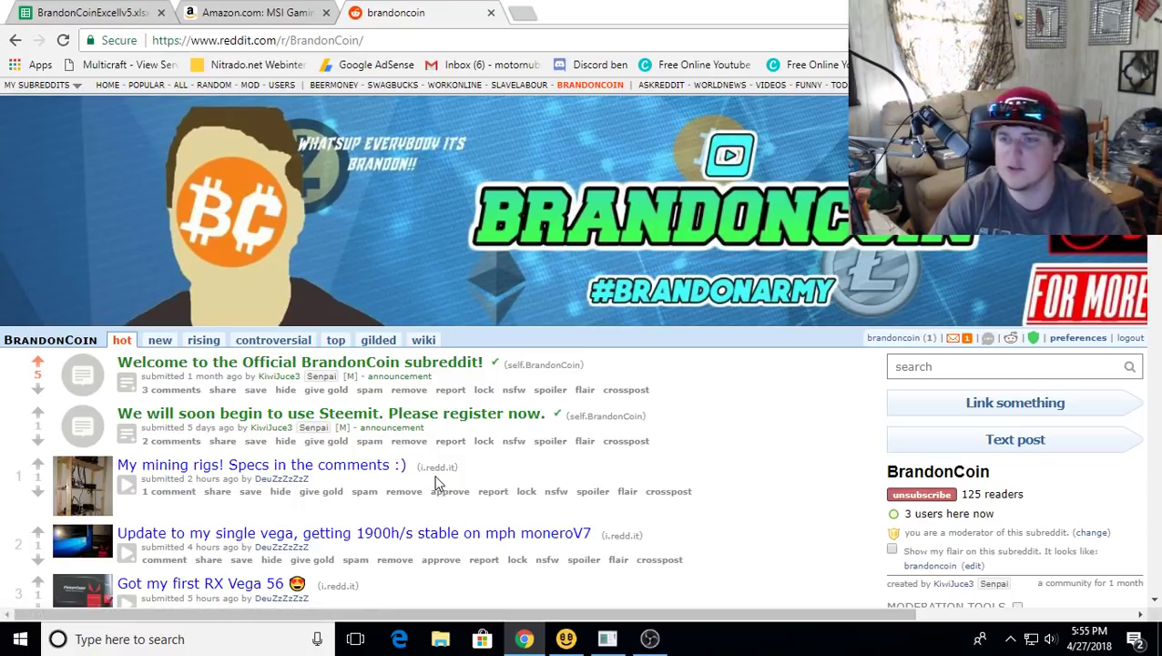
{"action": "left_click", "coordinate": [369, 466]}
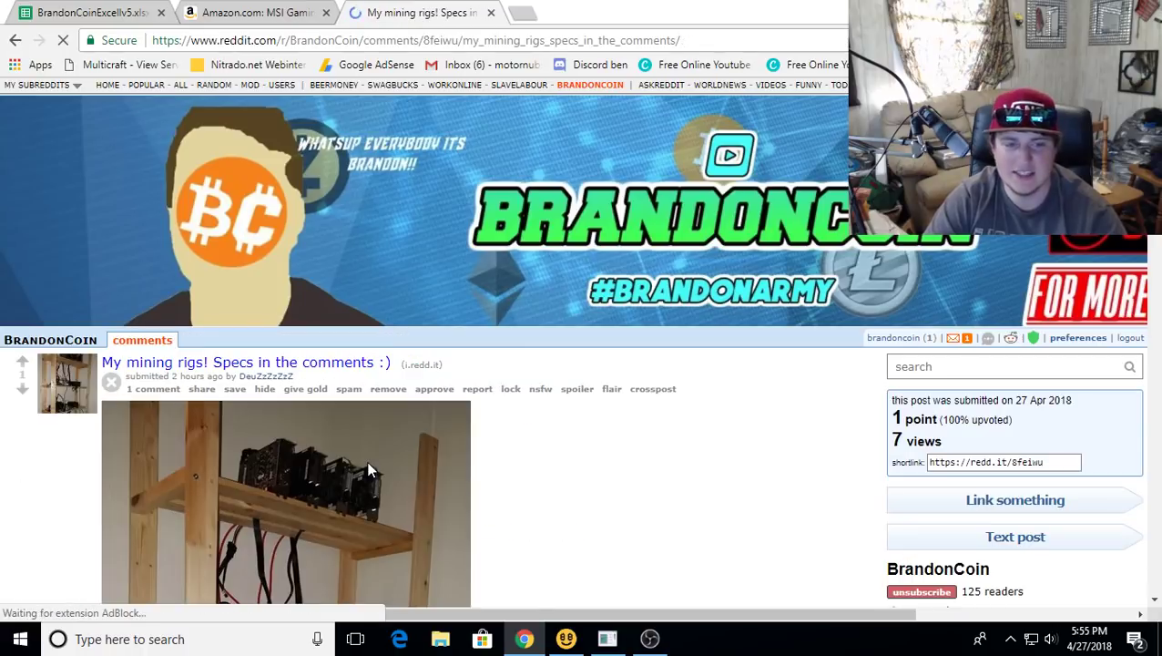
{"action": "mouse_move", "coordinate": [266, 387]}
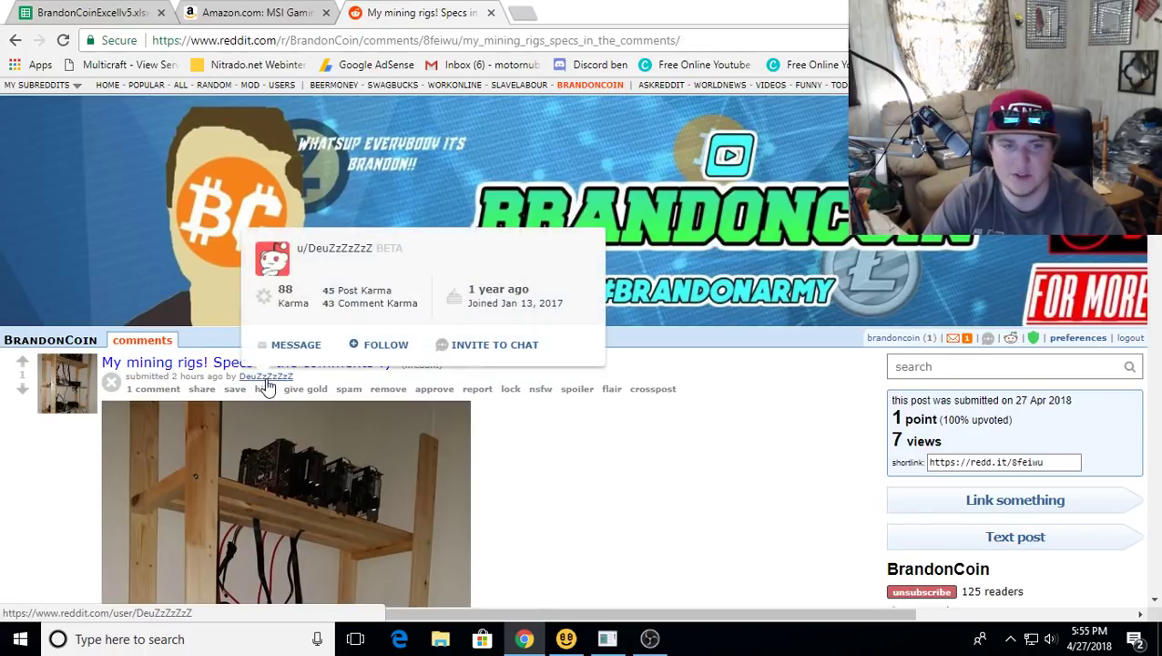
{"action": "scroll", "coordinate": [759, 495], "scroll_direction": "down", "scroll_amount": 2}
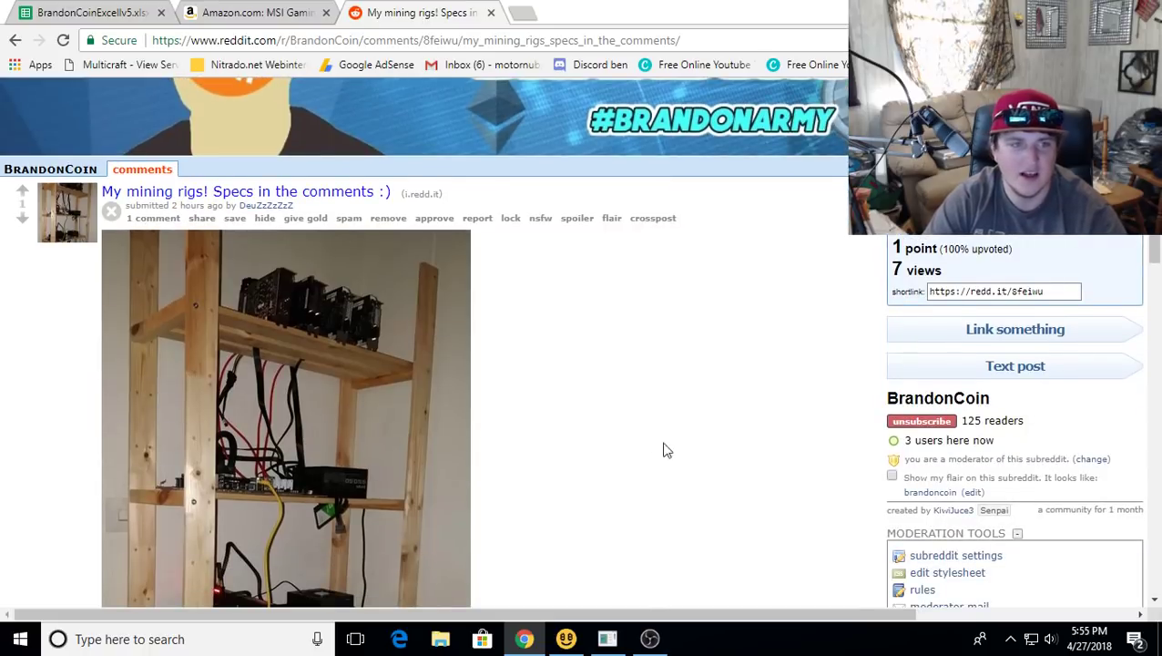
{"action": "scroll", "coordinate": [526, 390], "scroll_direction": "down", "scroll_amount": 1}
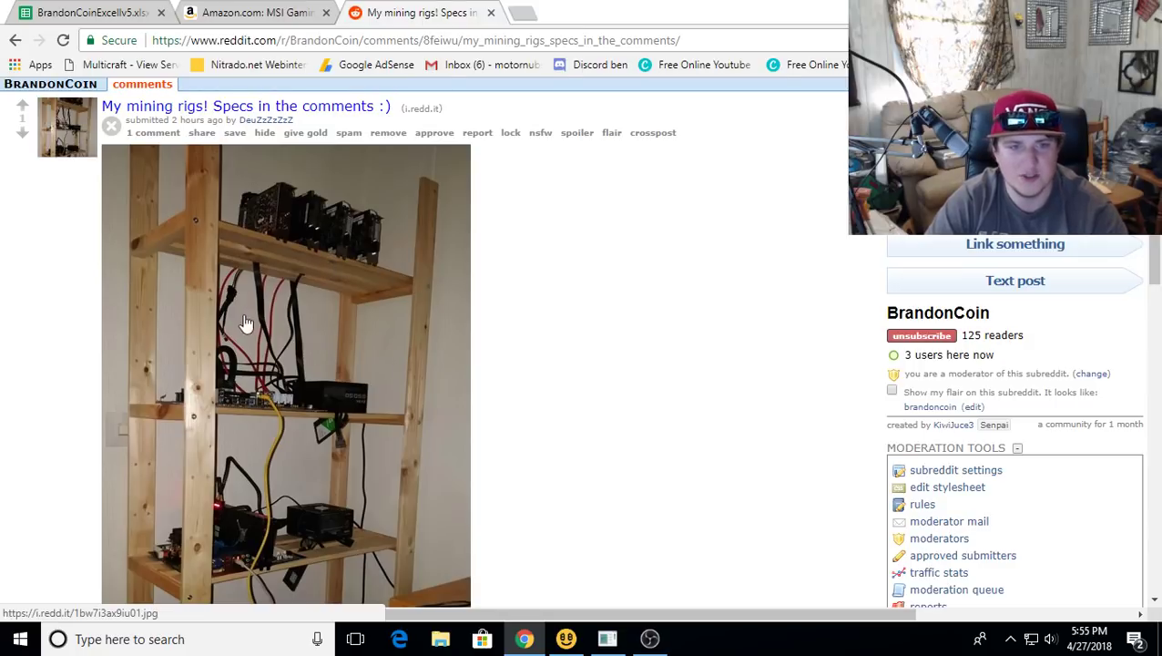
{"action": "scroll", "coordinate": [305, 314], "scroll_direction": "down", "scroll_amount": 1}
{"action": "scroll", "coordinate": [349, 321], "scroll_direction": "down", "scroll_amount": 6}
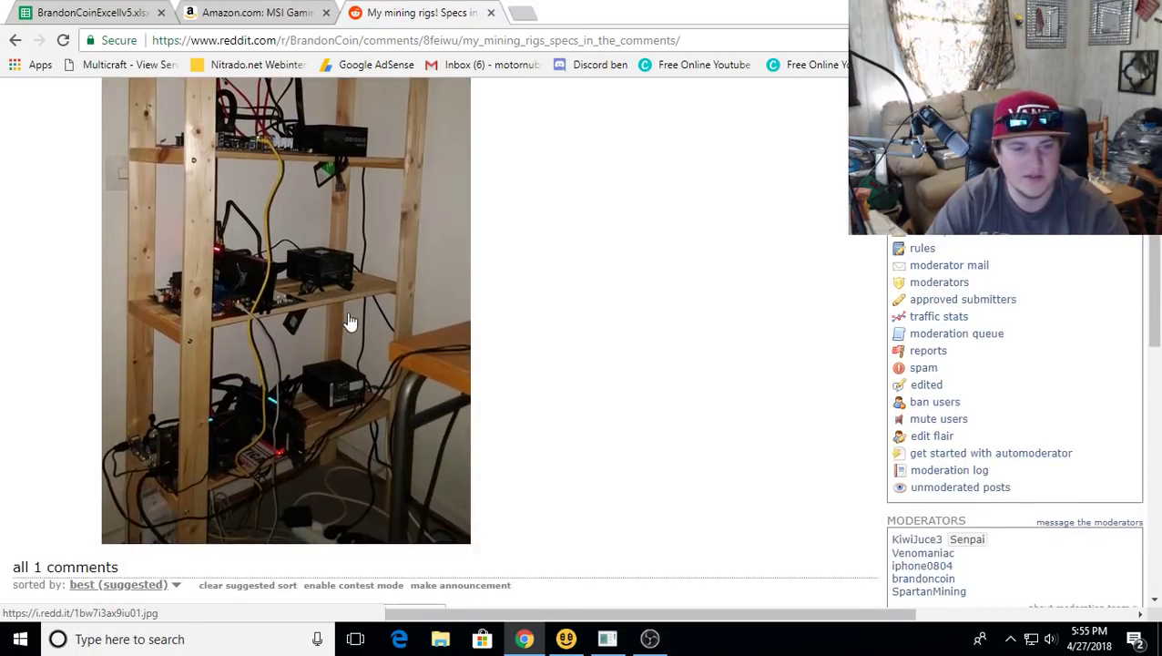
{"action": "scroll", "coordinate": [353, 321], "scroll_direction": "down", "scroll_amount": 1}
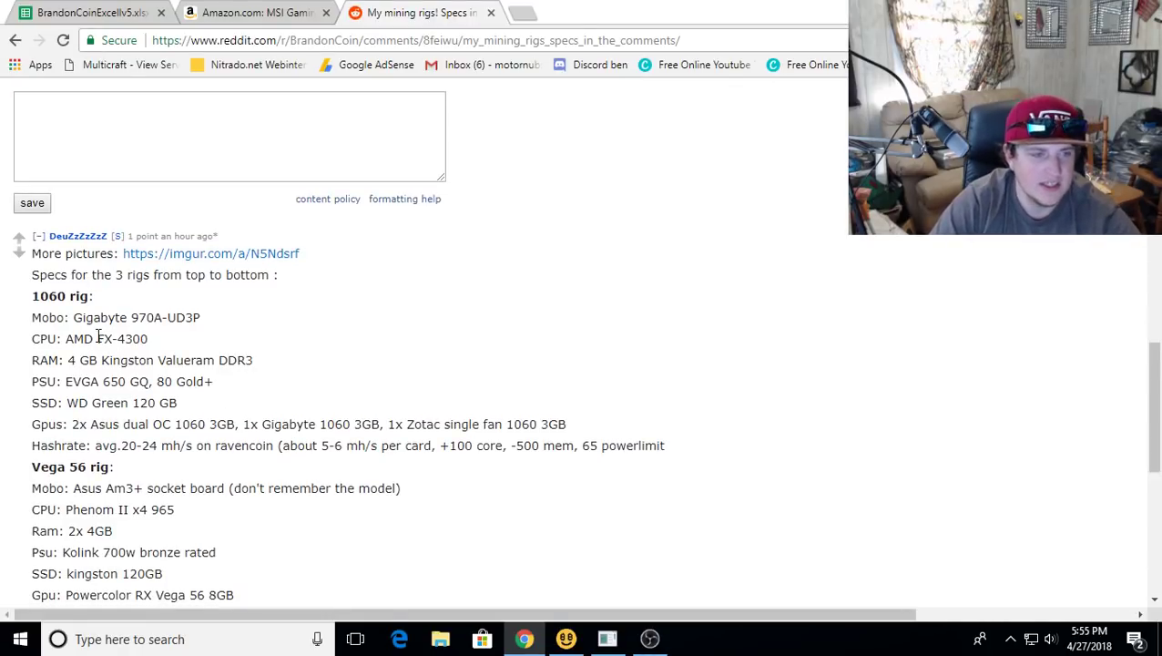
{"action": "scroll", "coordinate": [140, 323], "scroll_direction": "down", "scroll_amount": 1}
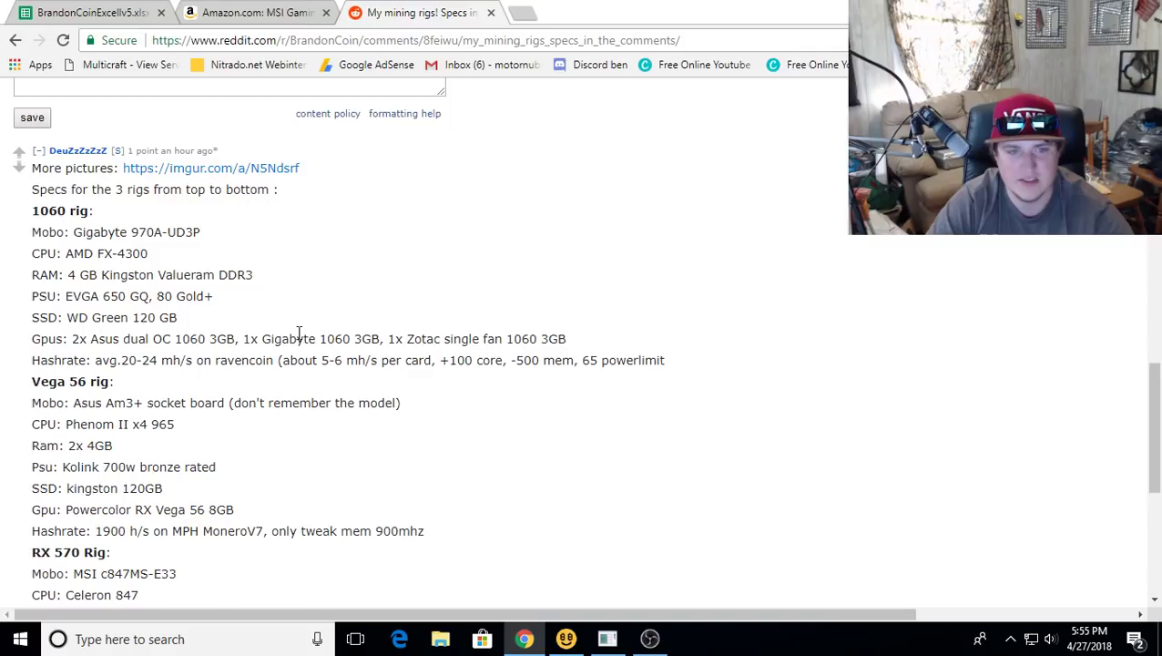
{"action": "left_click_drag", "start_coordinate": [285, 339], "coordinate": [375, 338]}
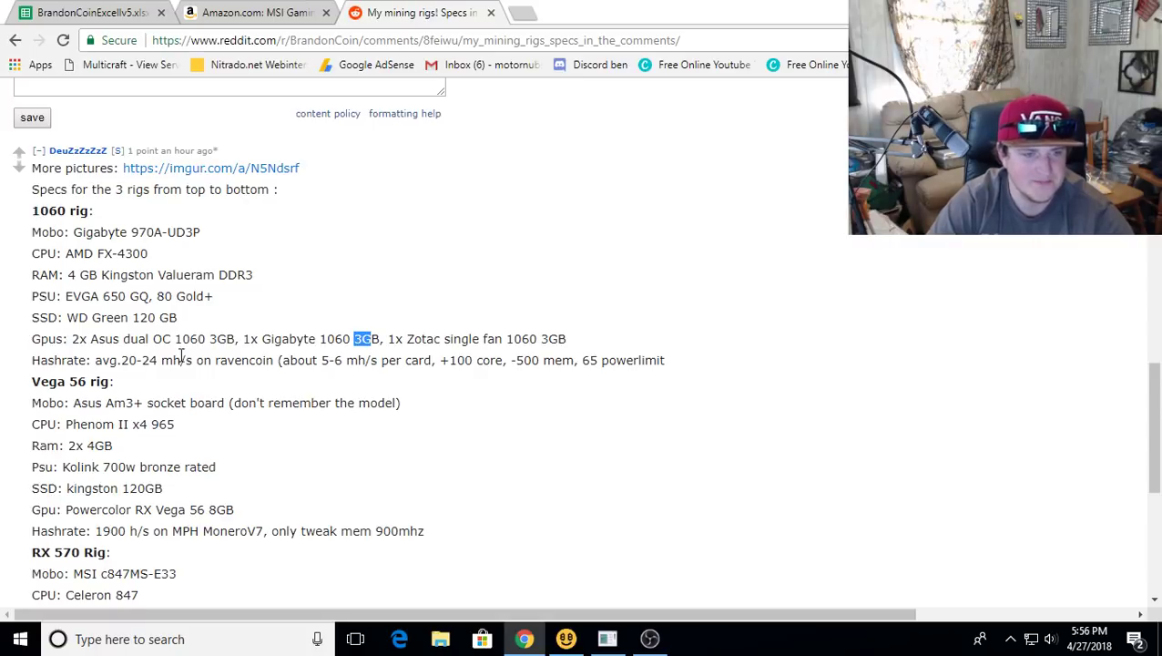
{"action": "left_click_drag", "start_coordinate": [116, 361], "coordinate": [168, 358]}
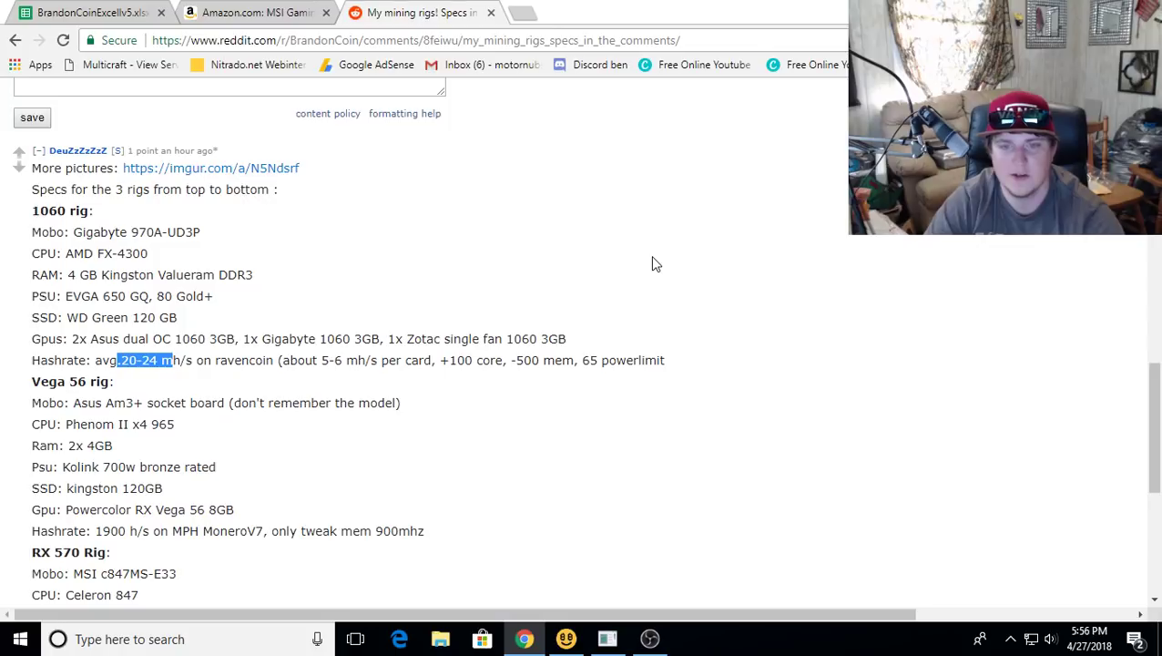
{"action": "scroll", "coordinate": [542, 273], "scroll_direction": "down", "scroll_amount": 2}
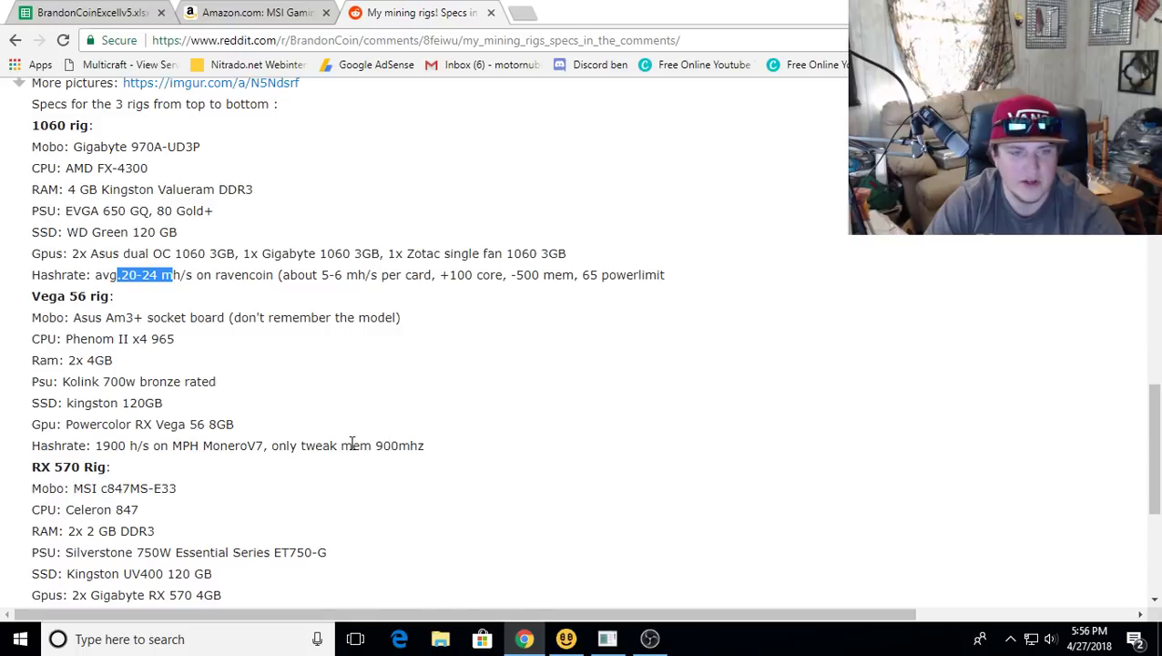
{"action": "scroll", "coordinate": [335, 440], "scroll_direction": "down", "scroll_amount": 2}
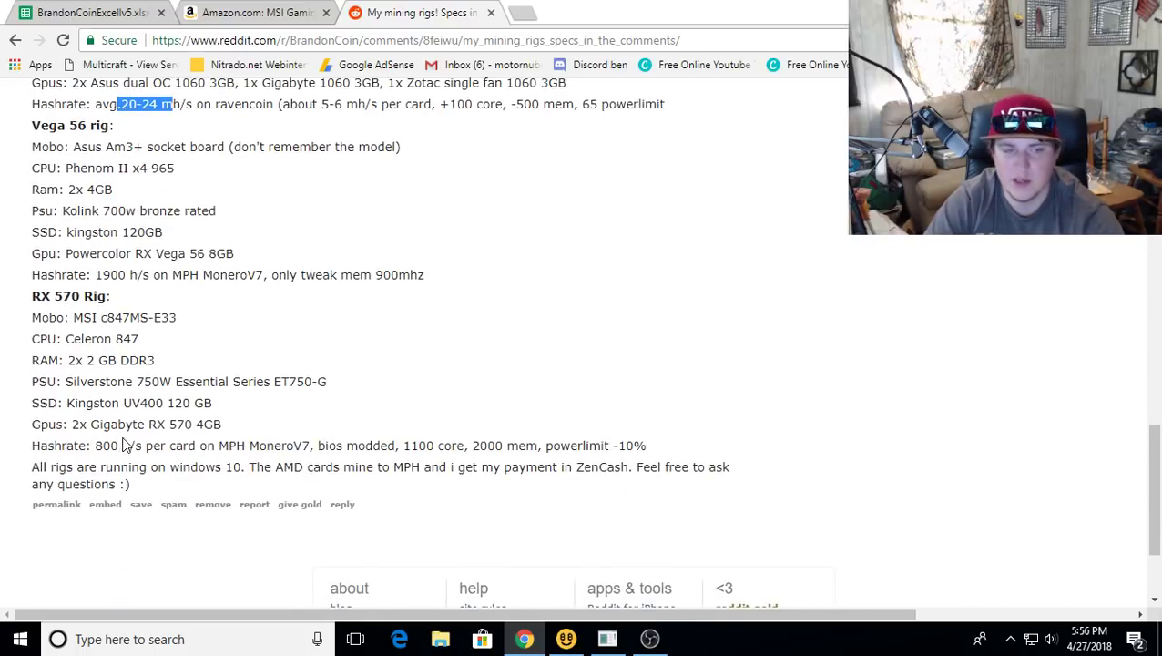
{"action": "left_click_drag", "start_coordinate": [100, 445], "coordinate": [146, 443]}
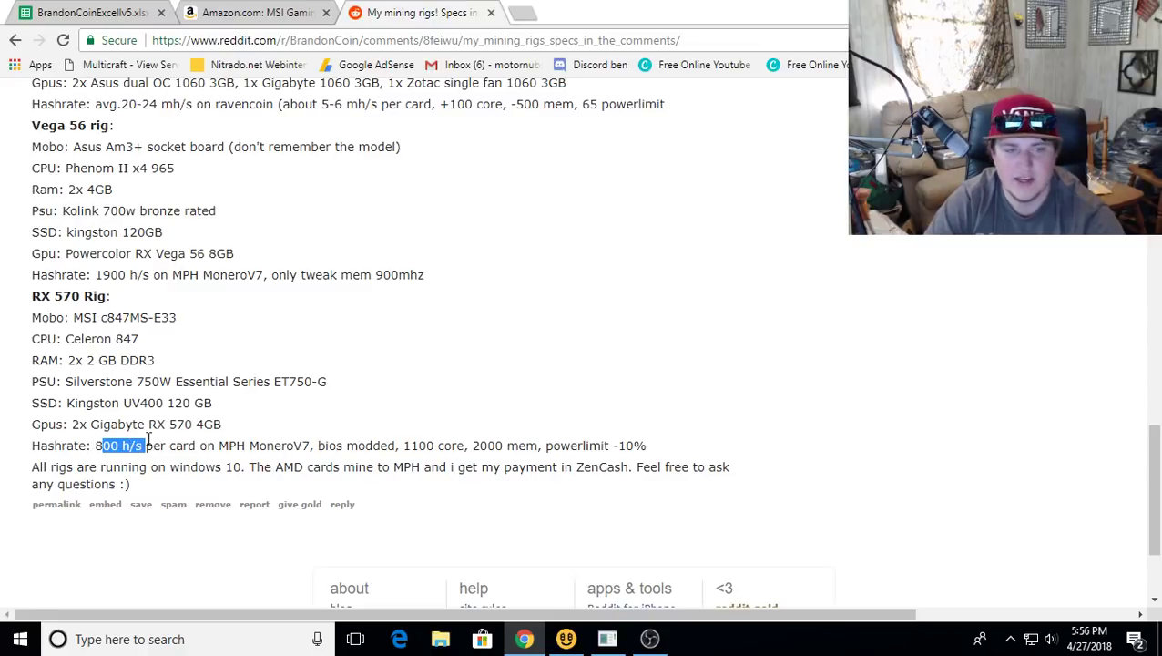
{"action": "left_click", "coordinate": [182, 444]}
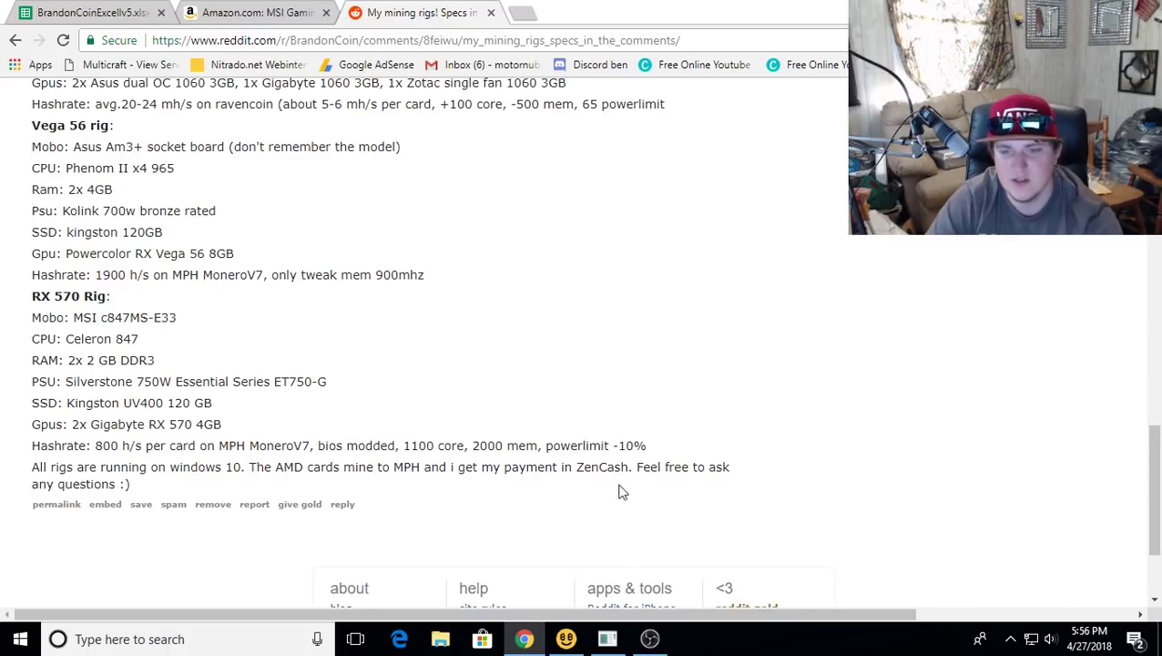
{"action": "left_click_drag", "start_coordinate": [565, 466], "coordinate": [699, 494]}
{"action": "scroll", "coordinate": [703, 492], "scroll_direction": "up", "scroll_amount": 15}
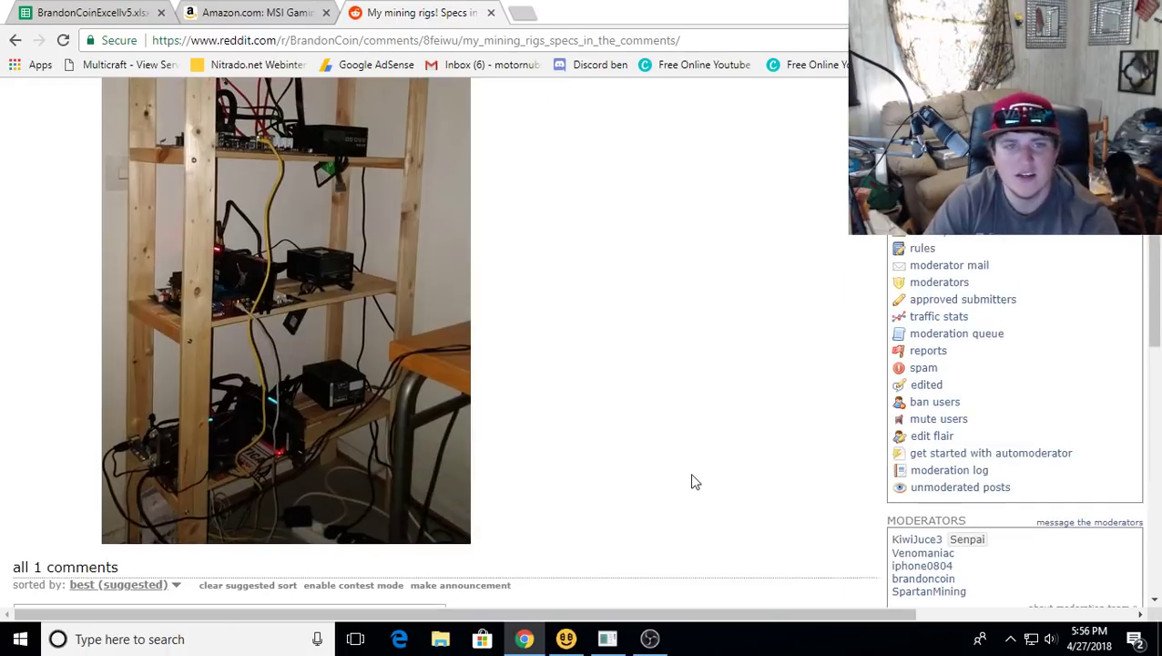
{"action": "scroll", "coordinate": [605, 453], "scroll_direction": "up", "scroll_amount": 2}
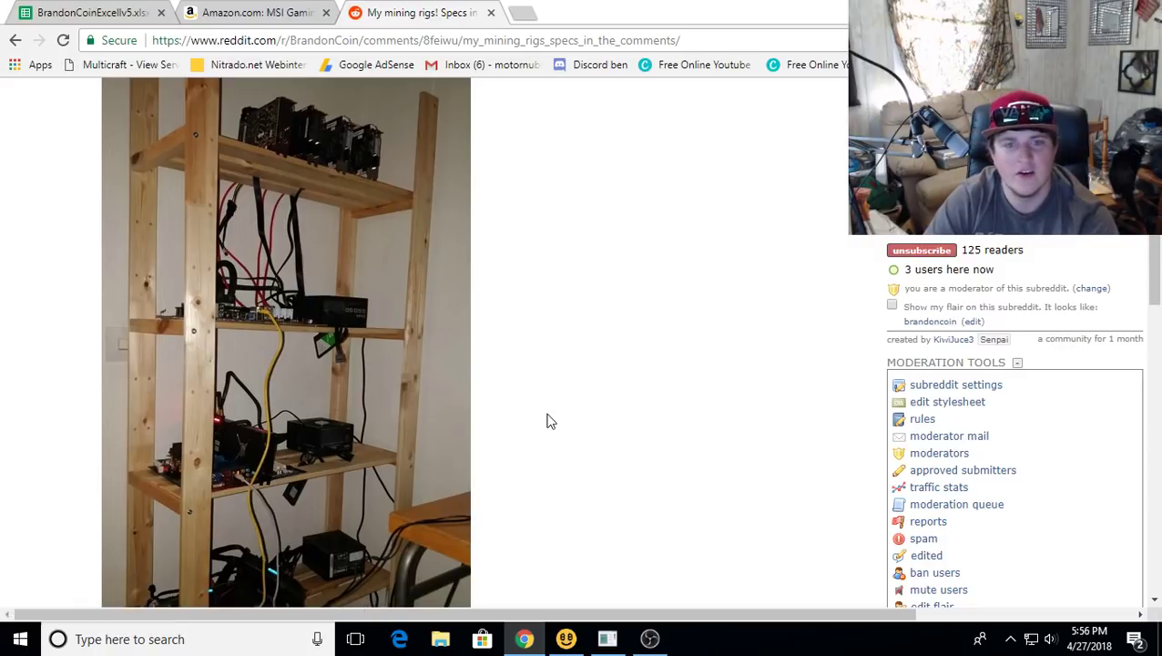
{"action": "scroll", "coordinate": [550, 420], "scroll_direction": "up", "scroll_amount": 5}
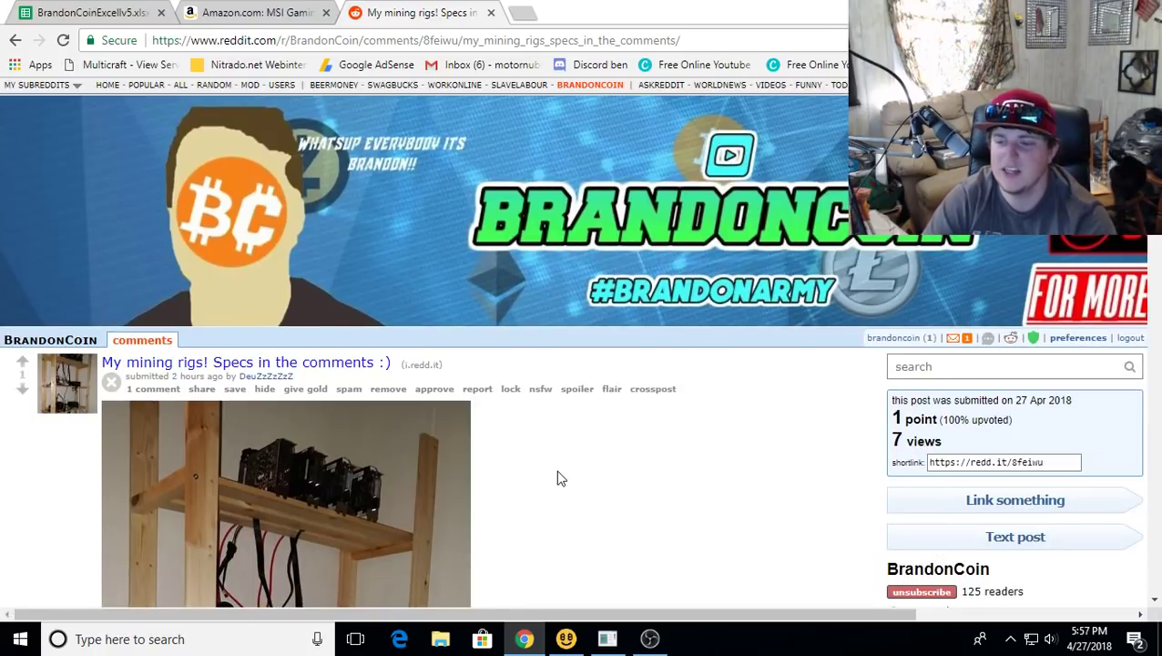